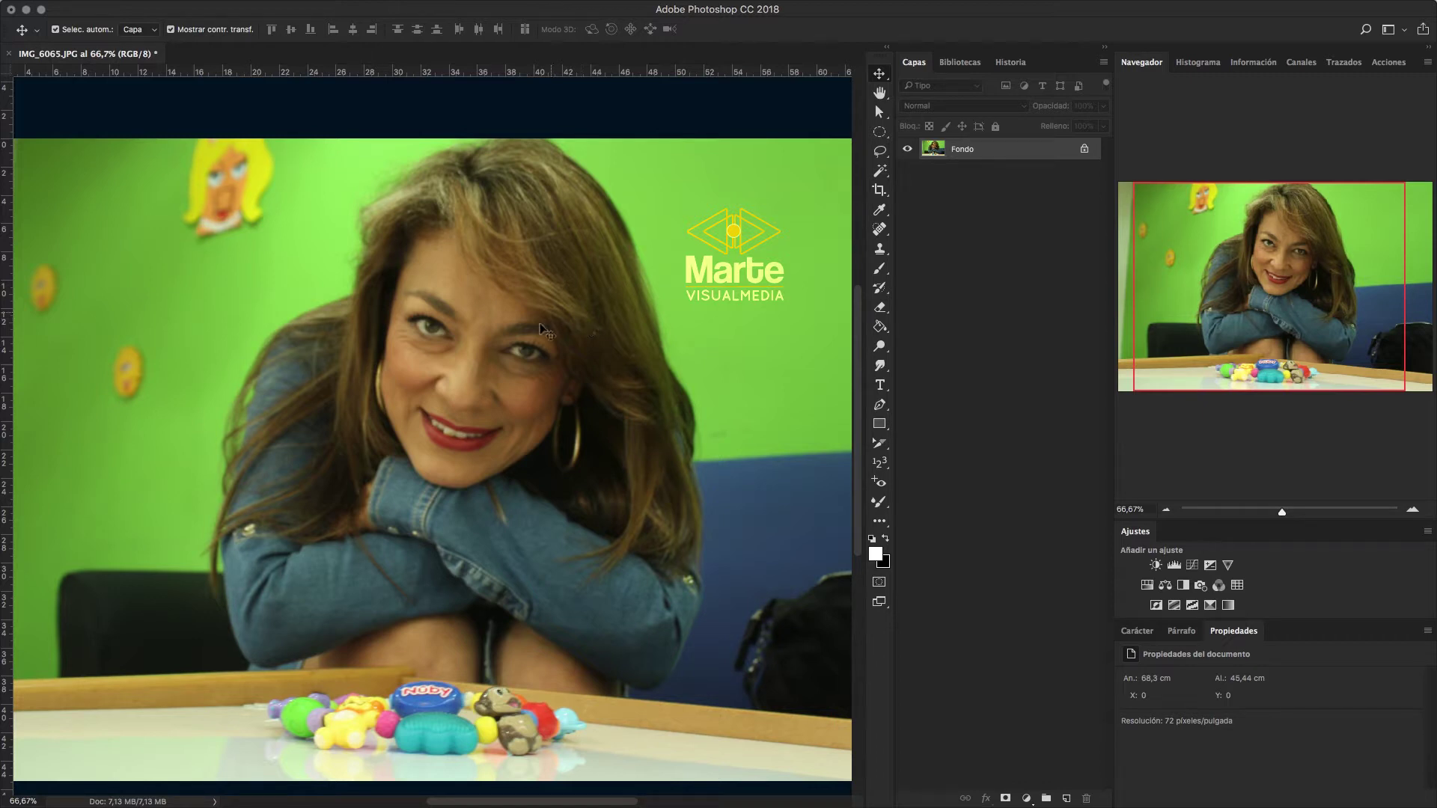
Inspect the portrait at 100%, then duplicate the Fondo layer as Capa 1.
key(super+plus)
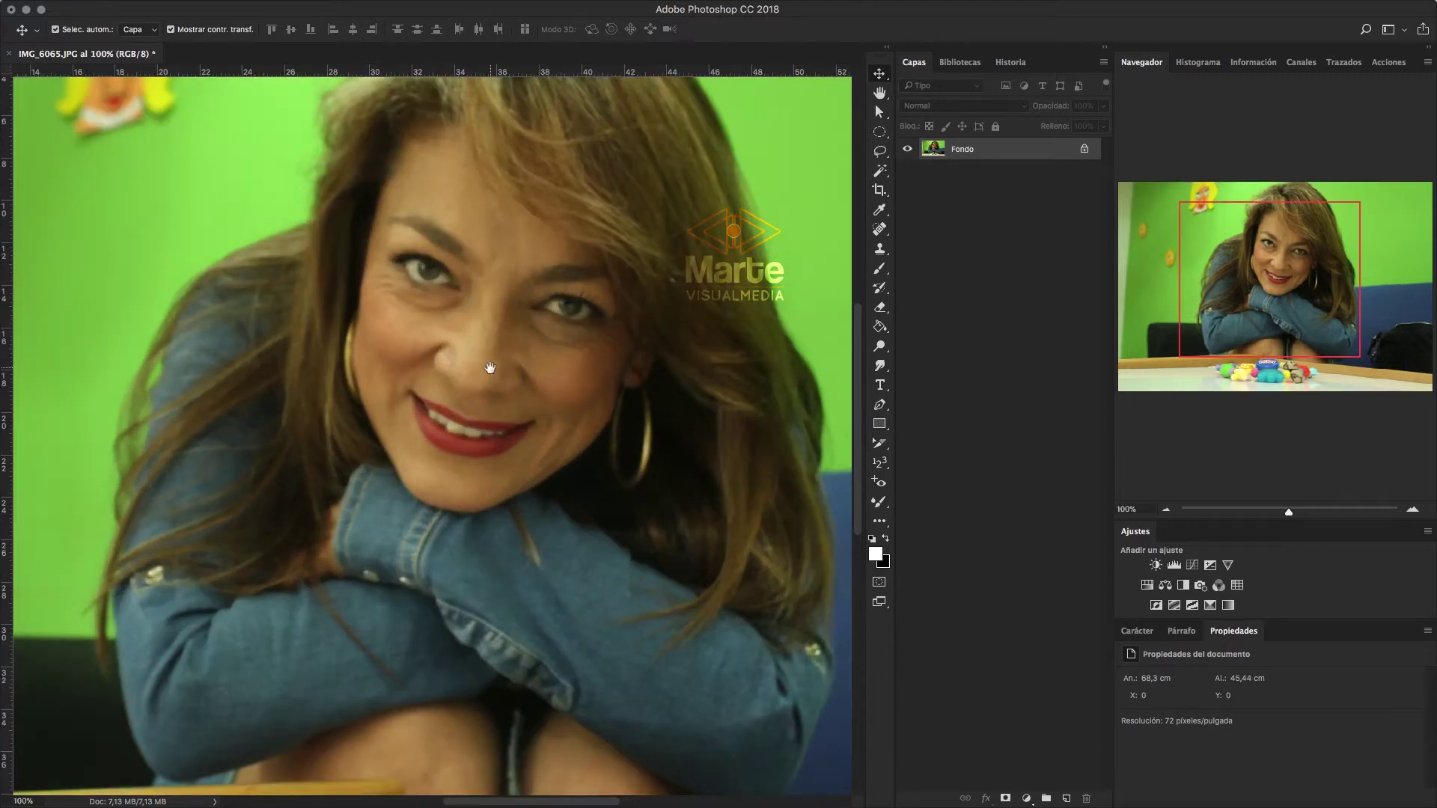
drag(532, 319, 539, 414)
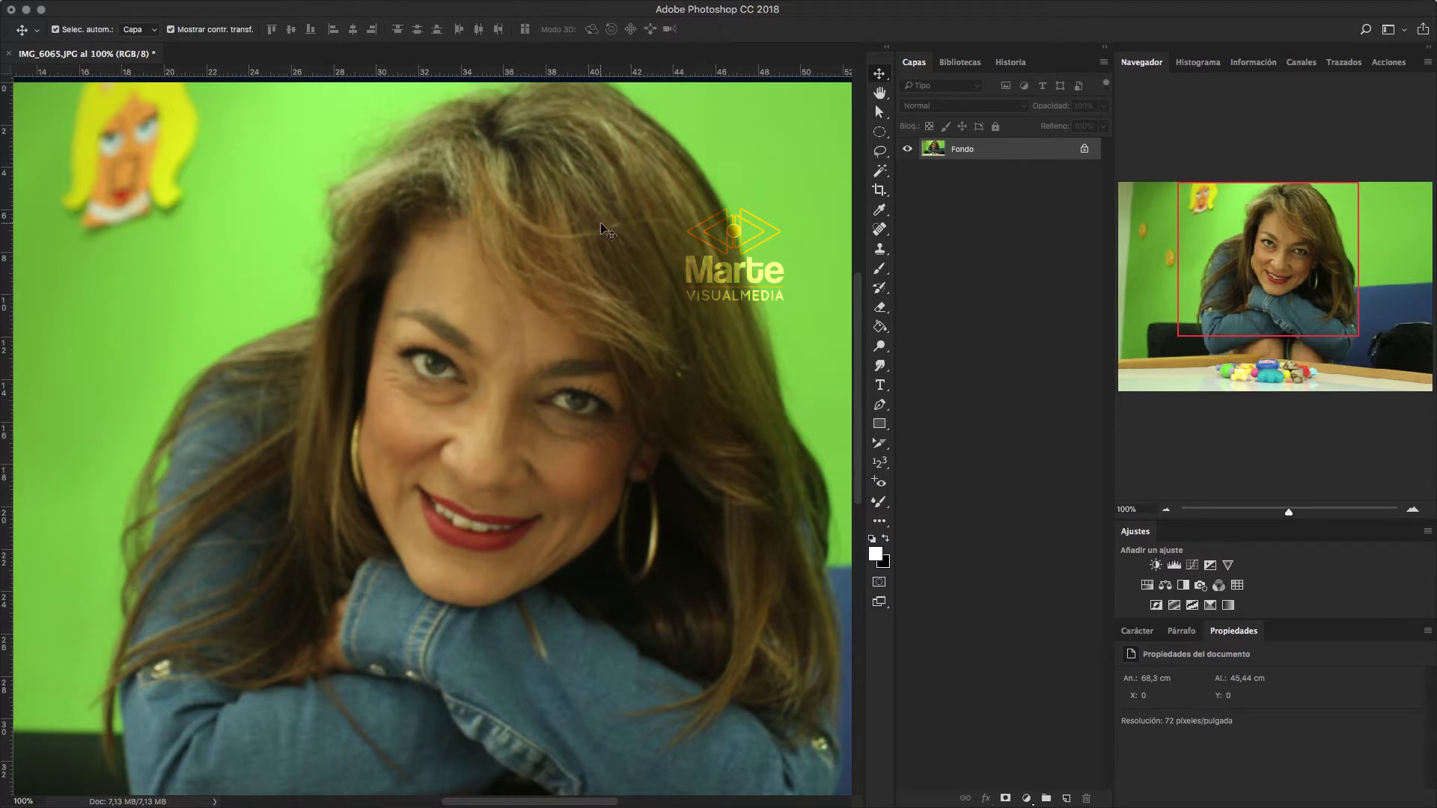
key(ctrl+minus)
key(ctrl+minus)
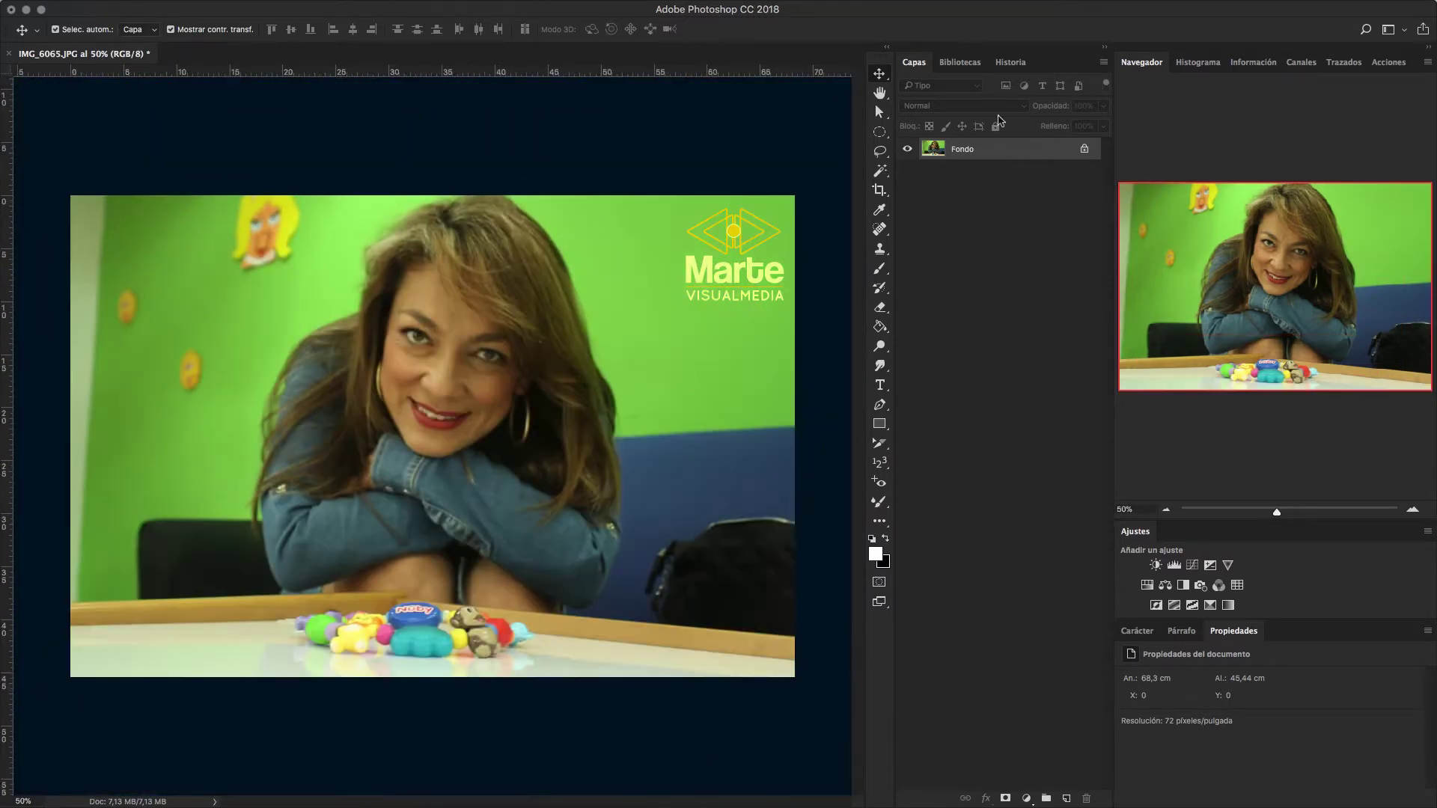
click(1003, 150)
key(ctrl+j)
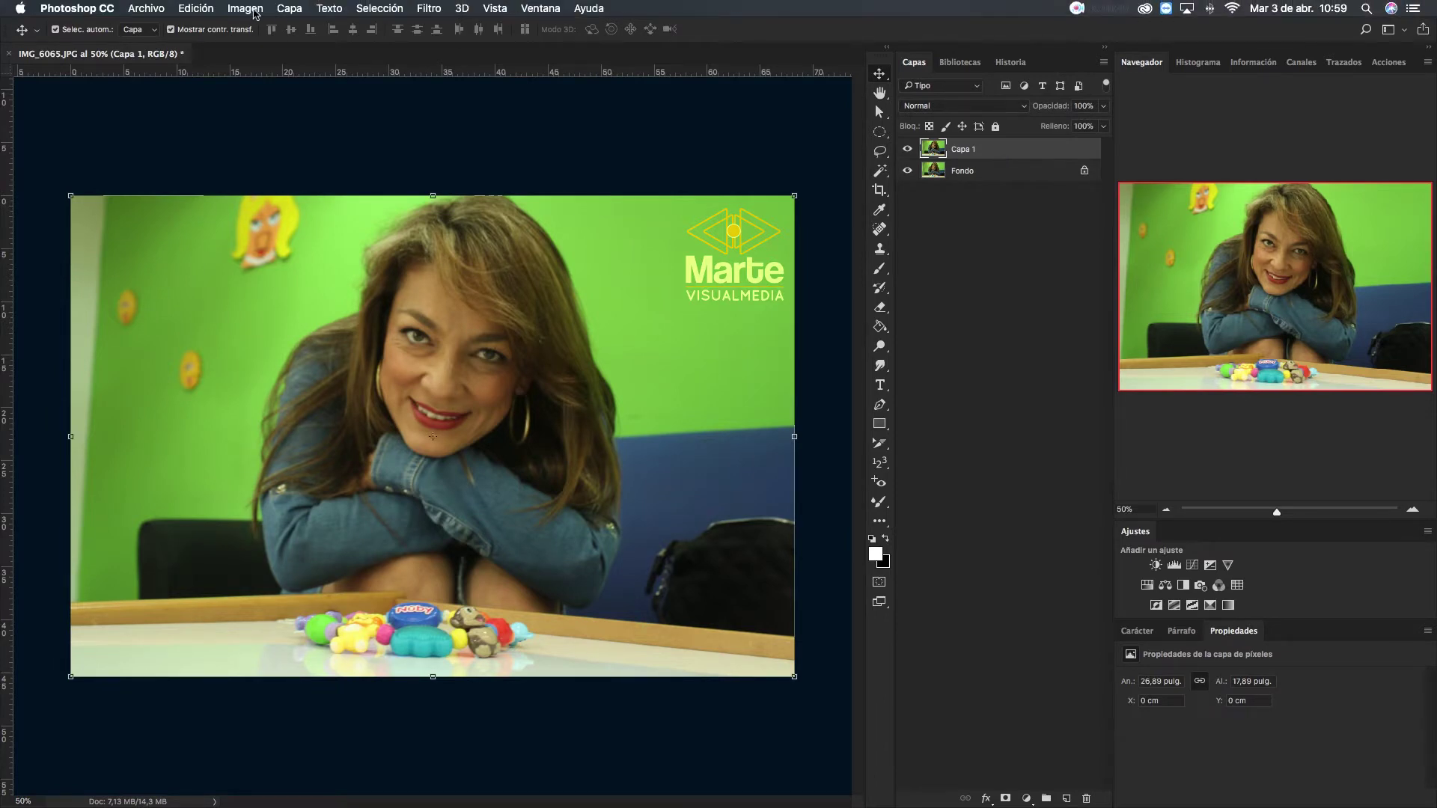
Convert Capa 1 to black and white with the Channel Mixer's orange-filter preset.
click(244, 8)
mouse_move(255, 49)
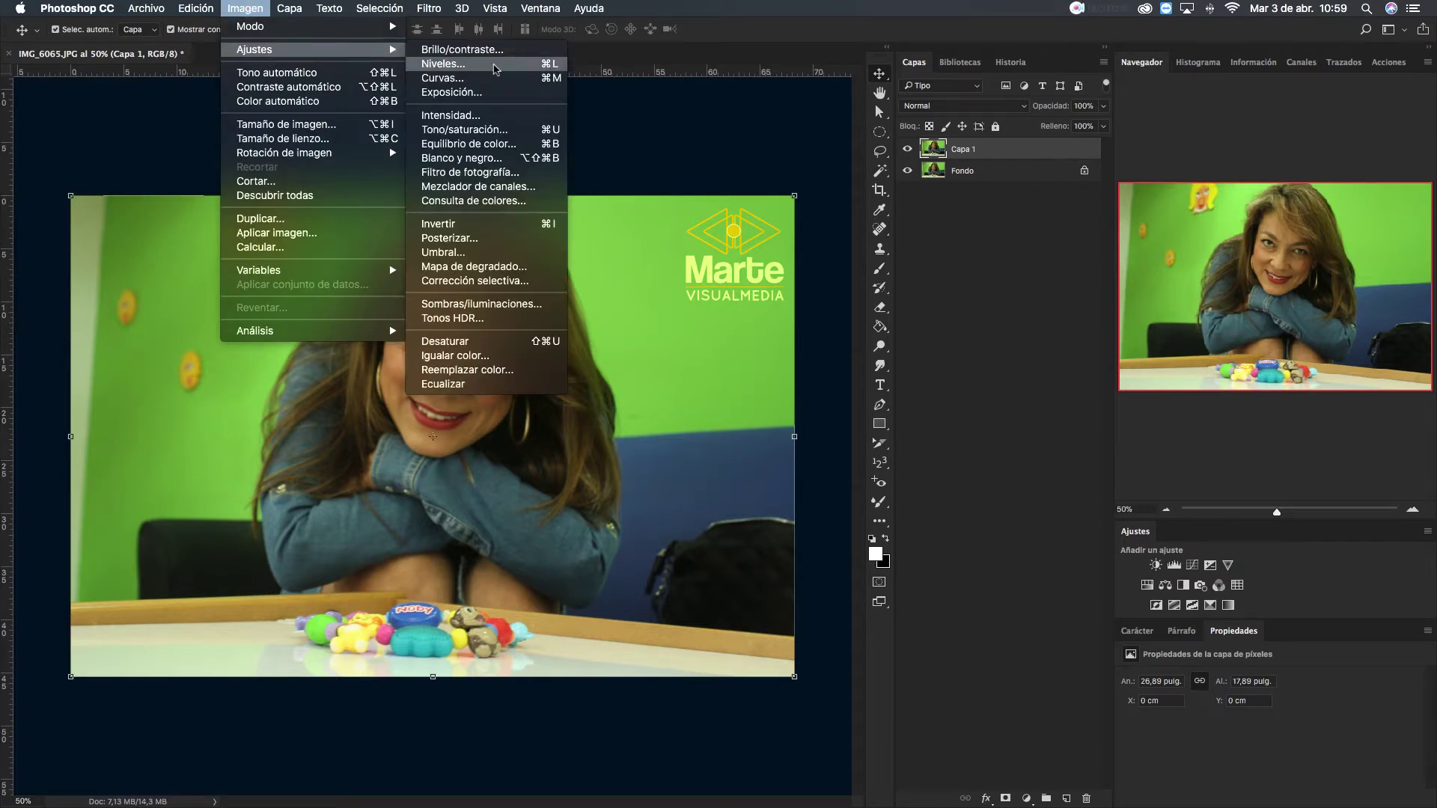
click(483, 187)
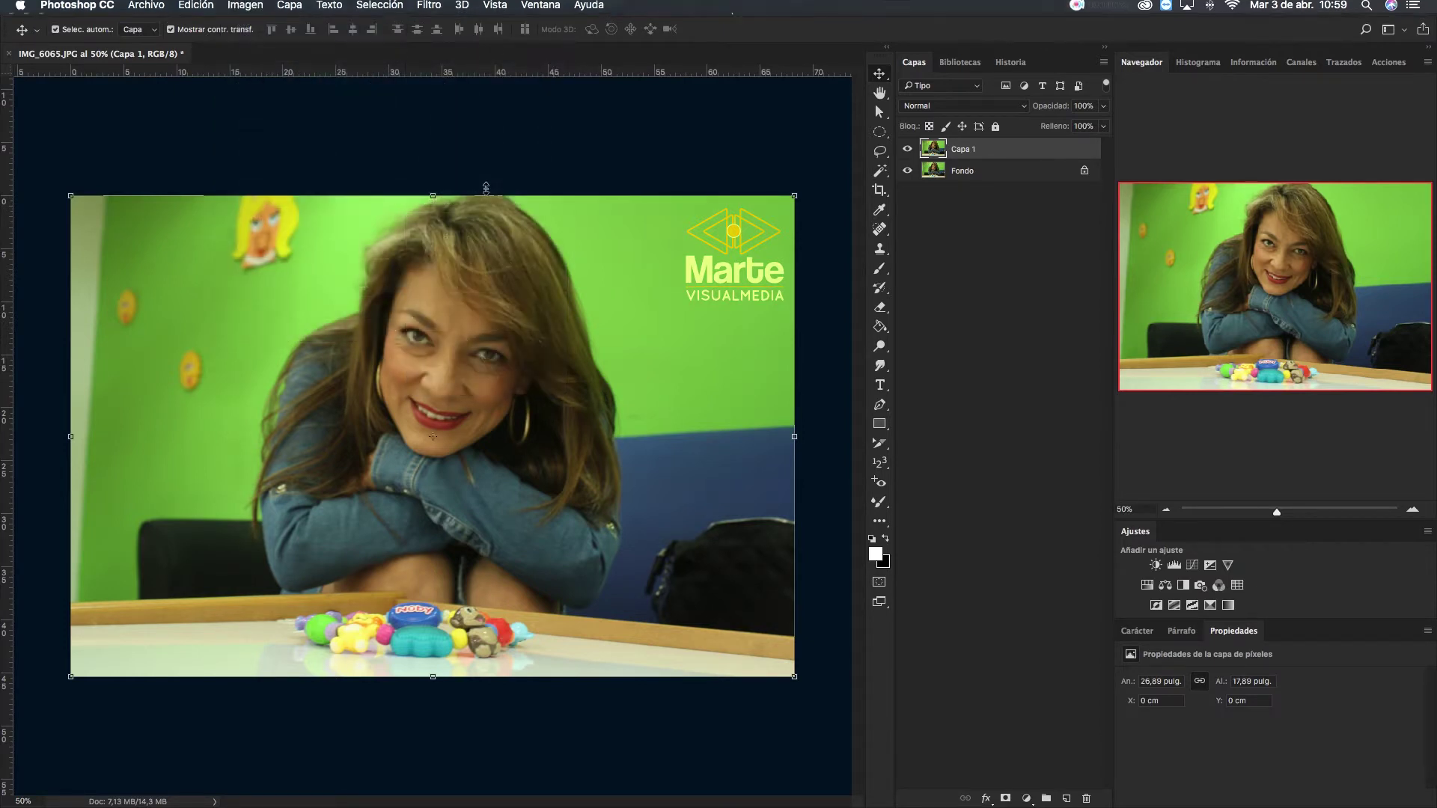
click(1063, 289)
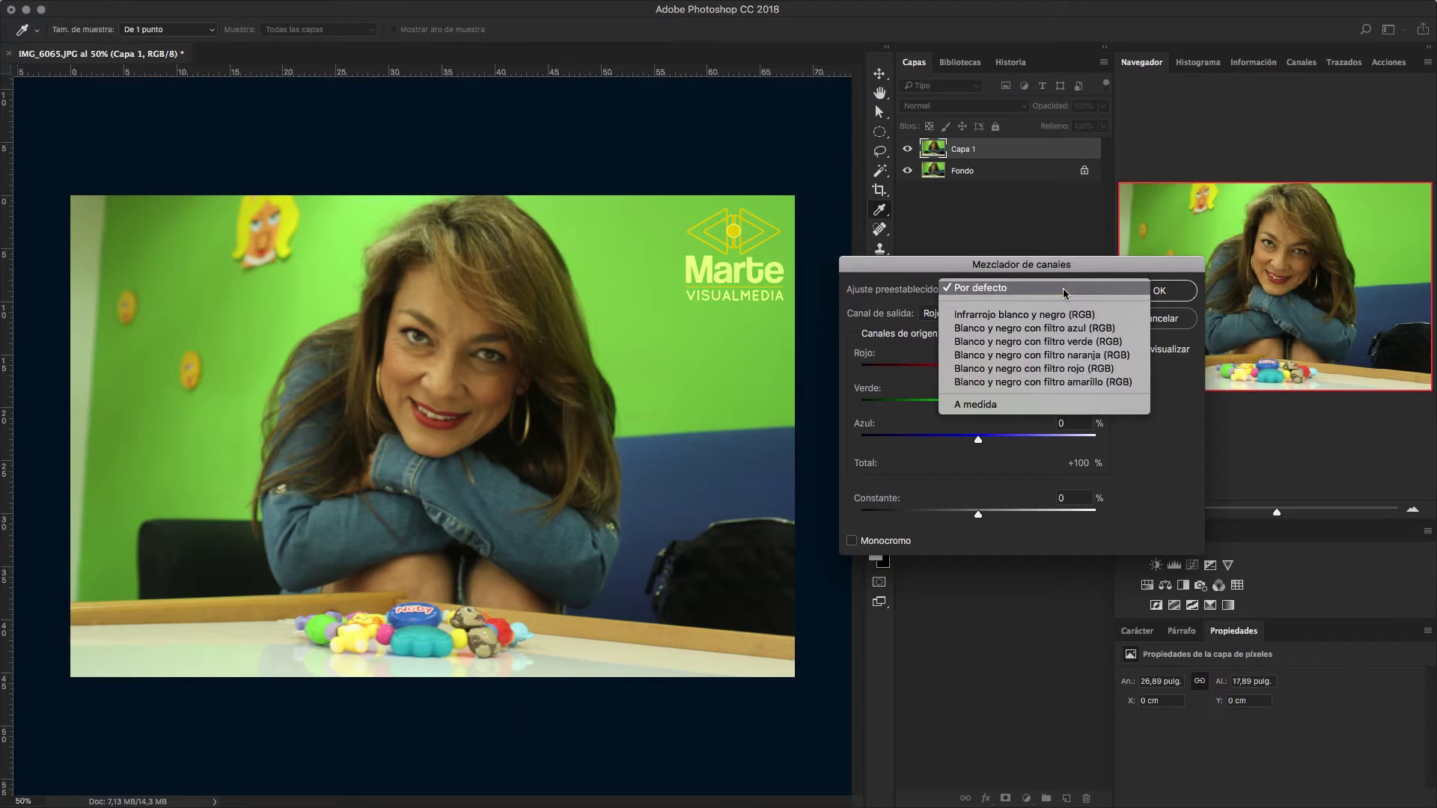
click(1060, 355)
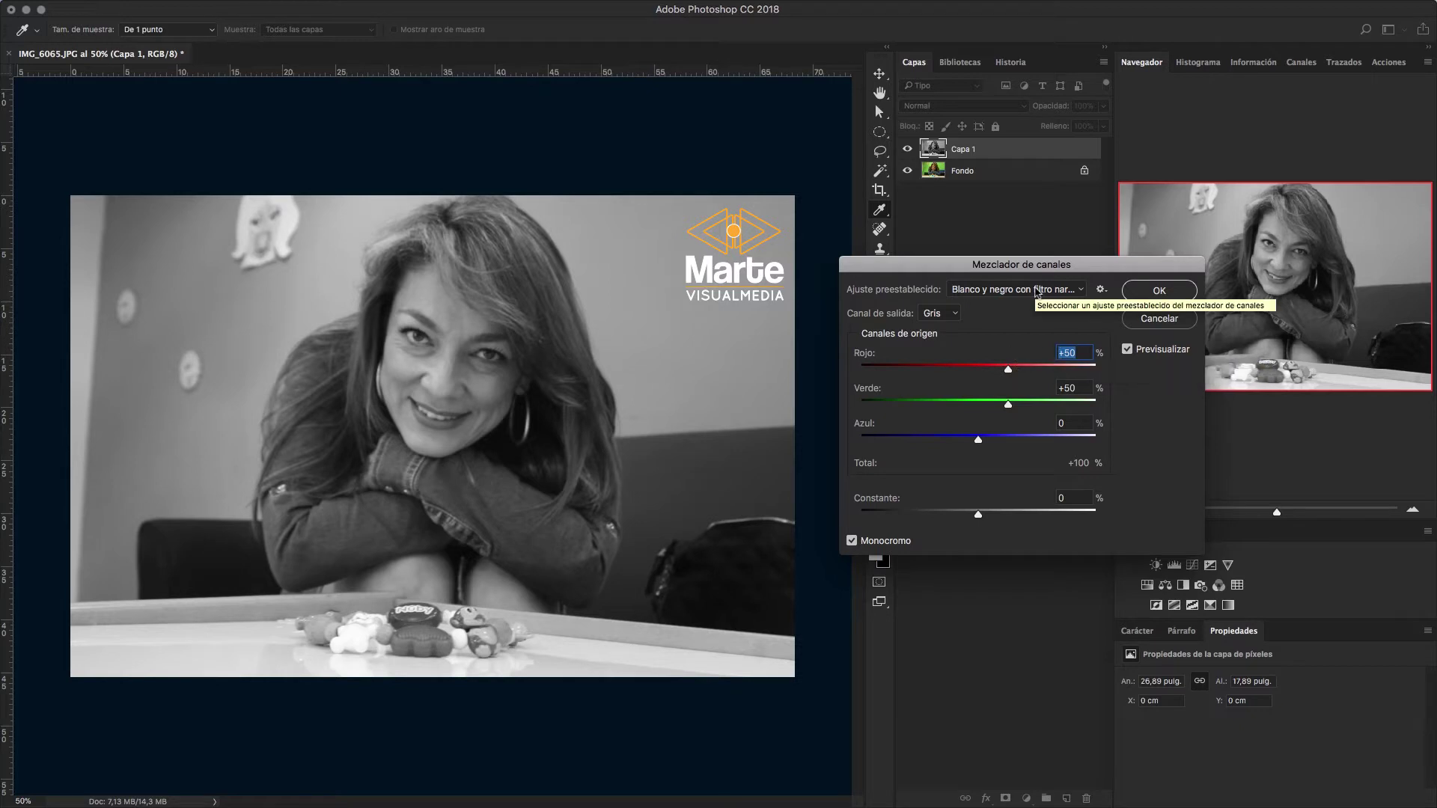
click(1030, 289)
click(1029, 316)
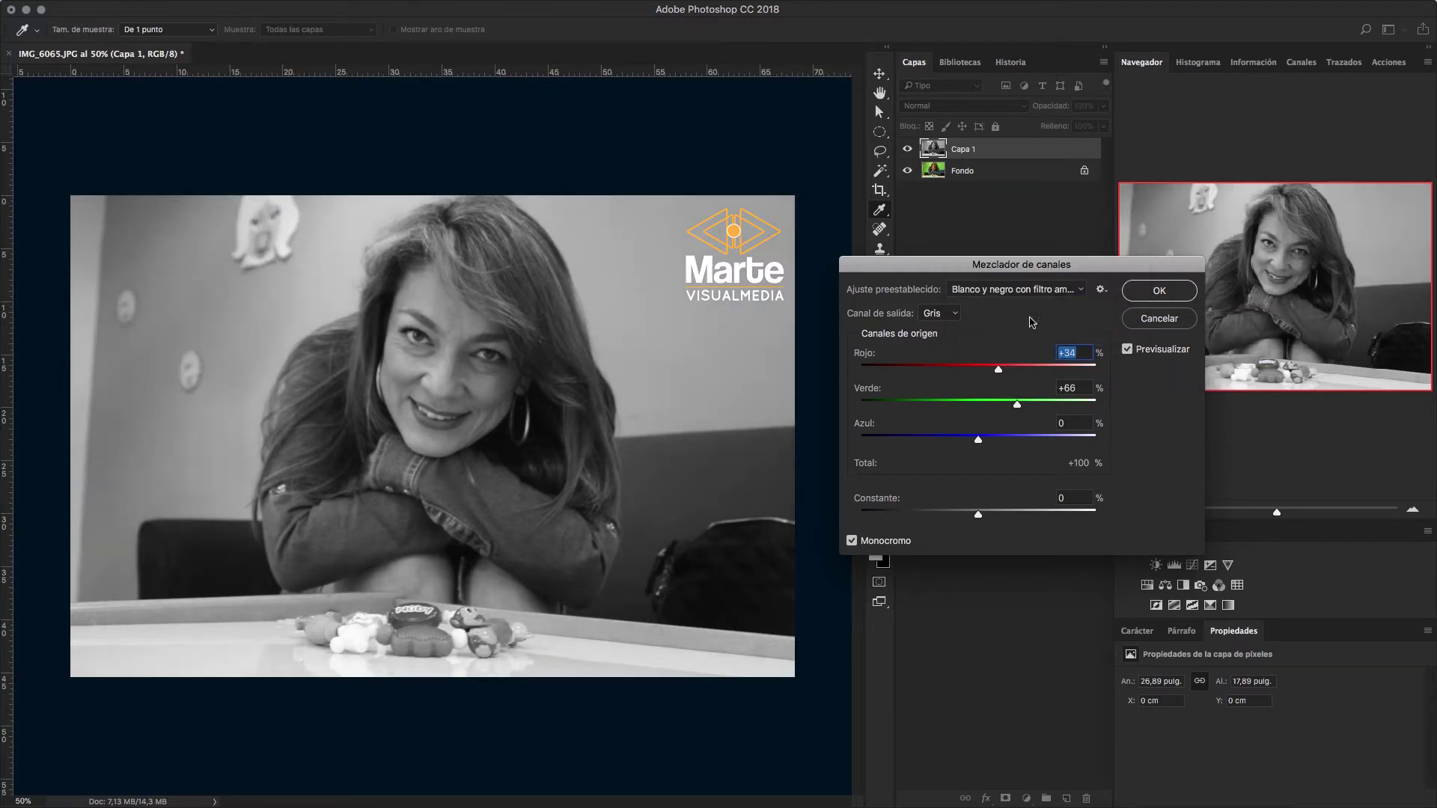
click(1034, 290)
click(1039, 261)
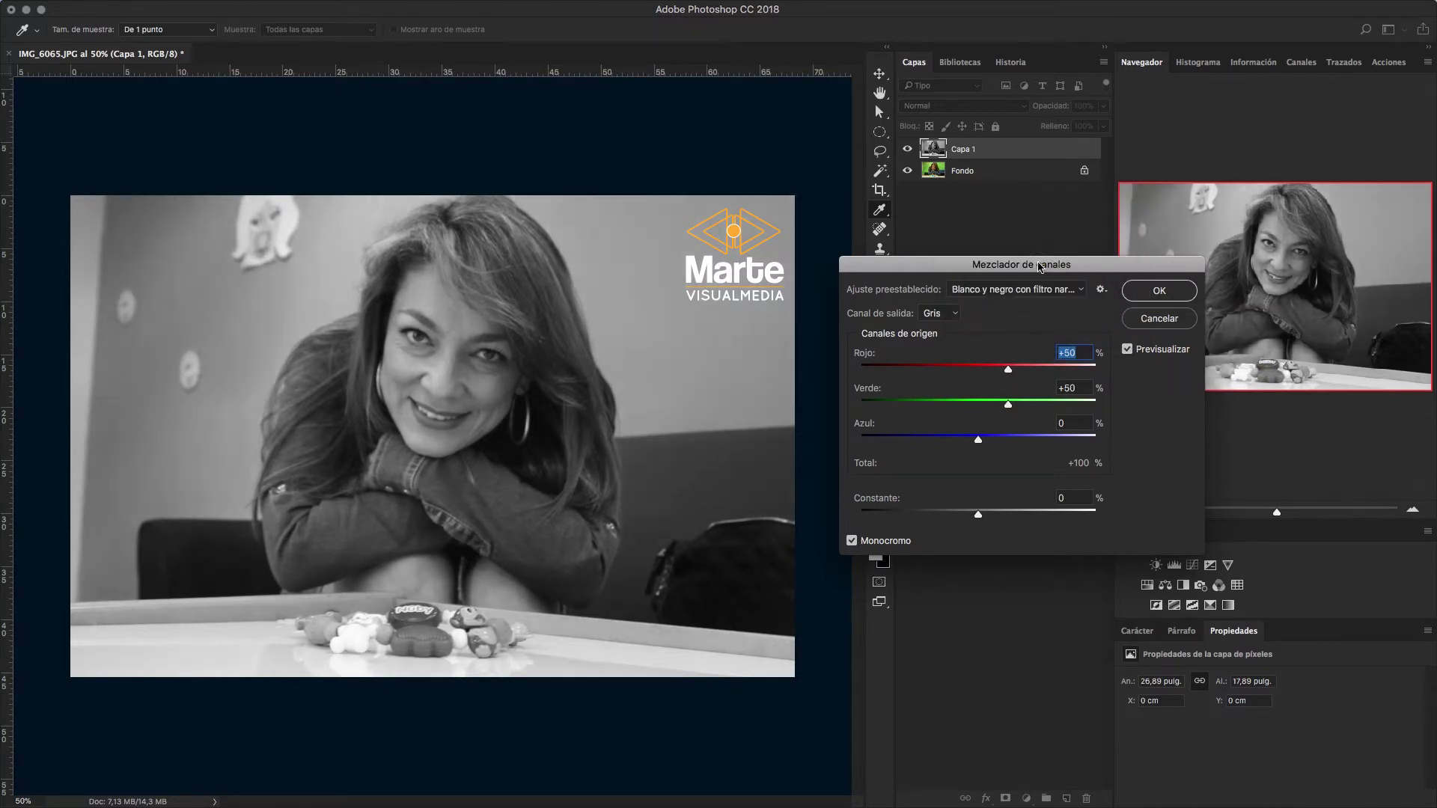
click(1029, 286)
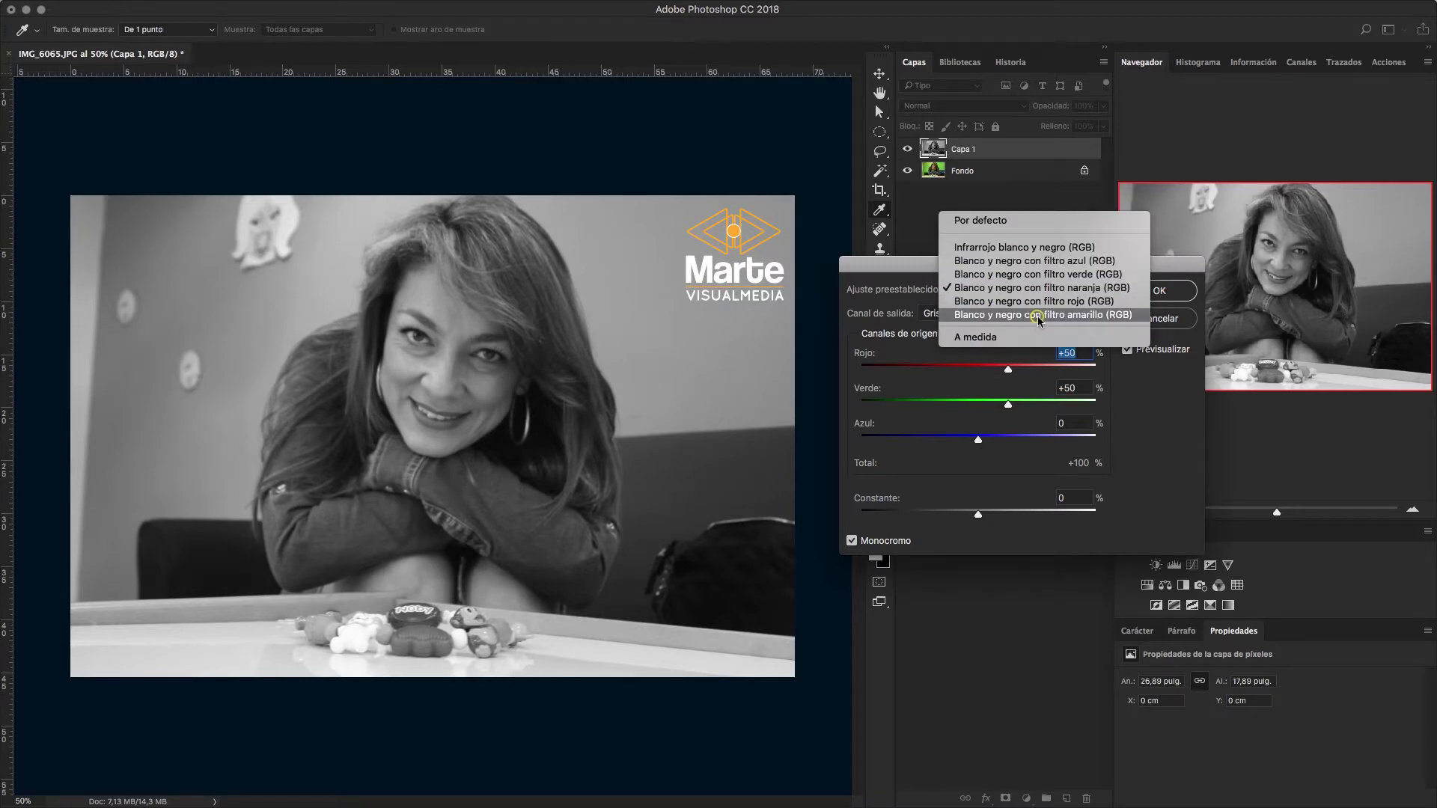
click(1039, 320)
click(1041, 295)
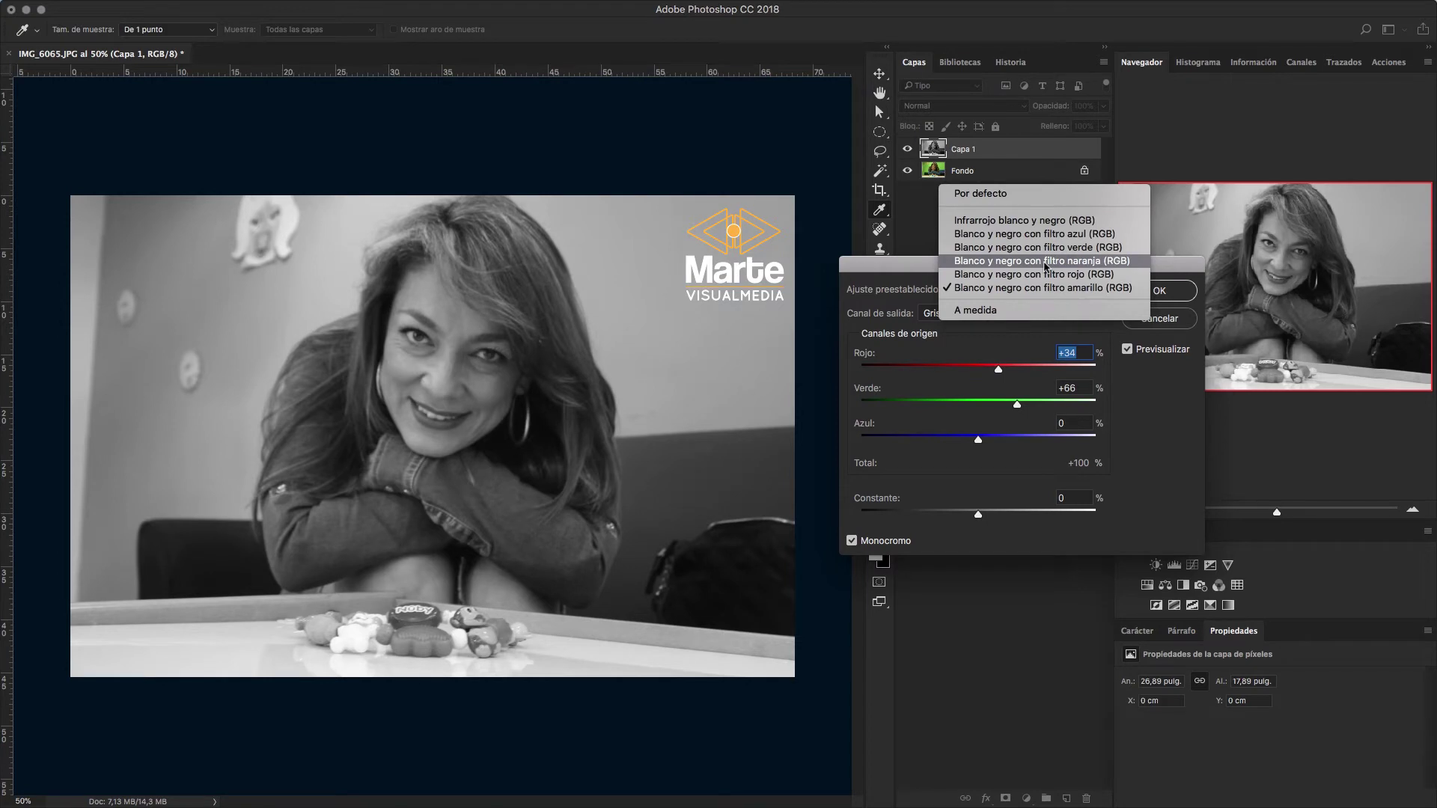
click(1046, 263)
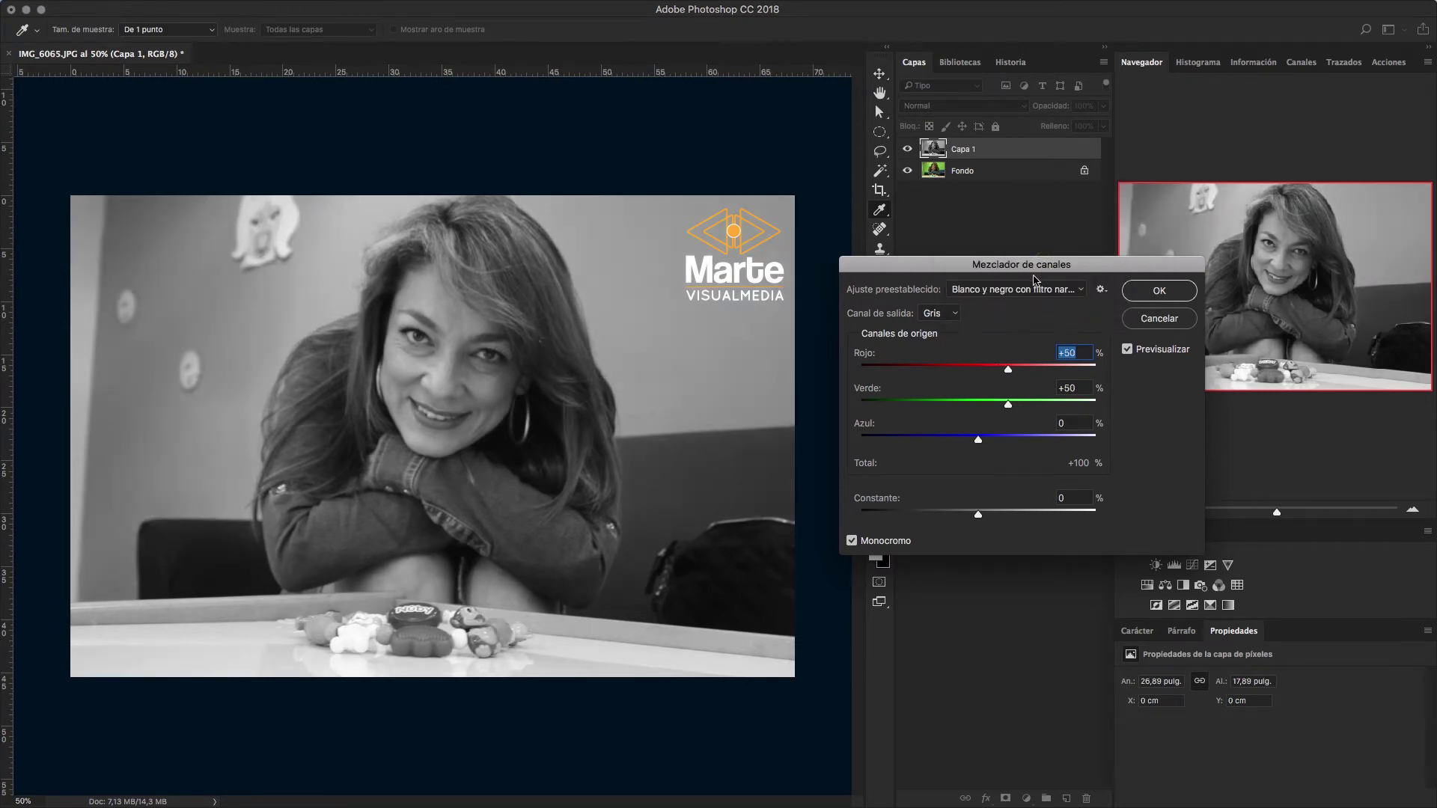
click(1160, 292)
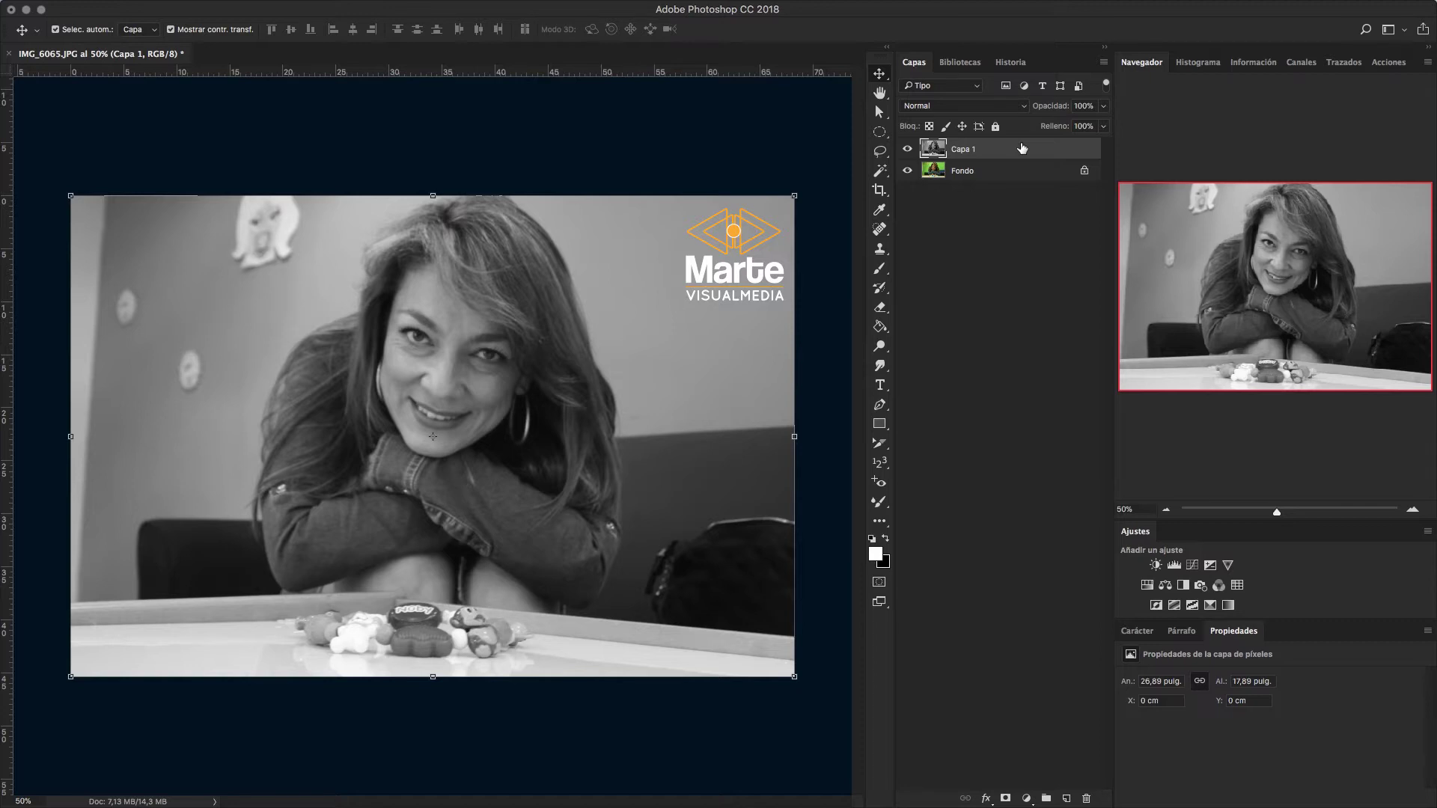
Apply Levels to Capa 1 with input values 24, 0,86 and 210.
key(ctrl+l)
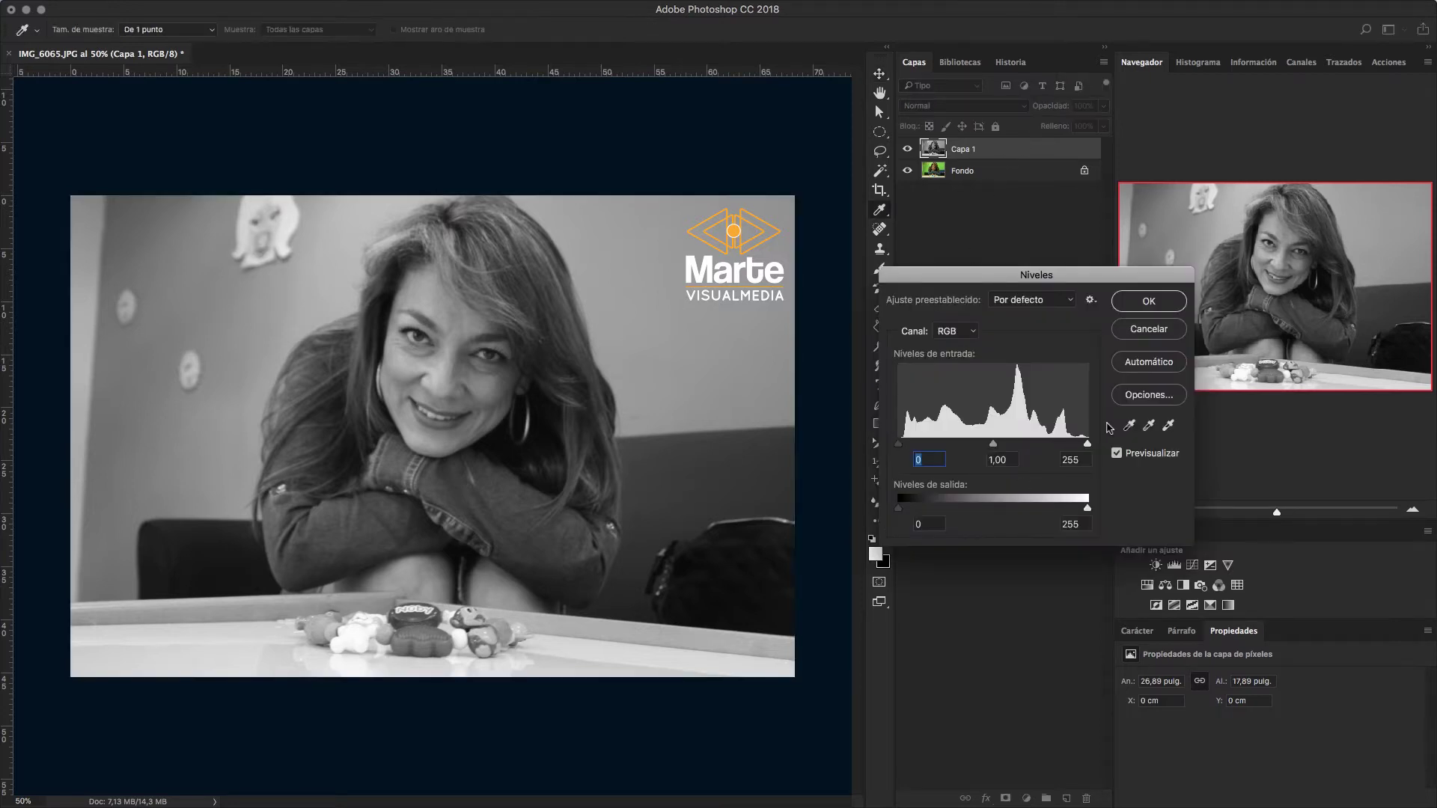
drag(993, 447, 986, 446)
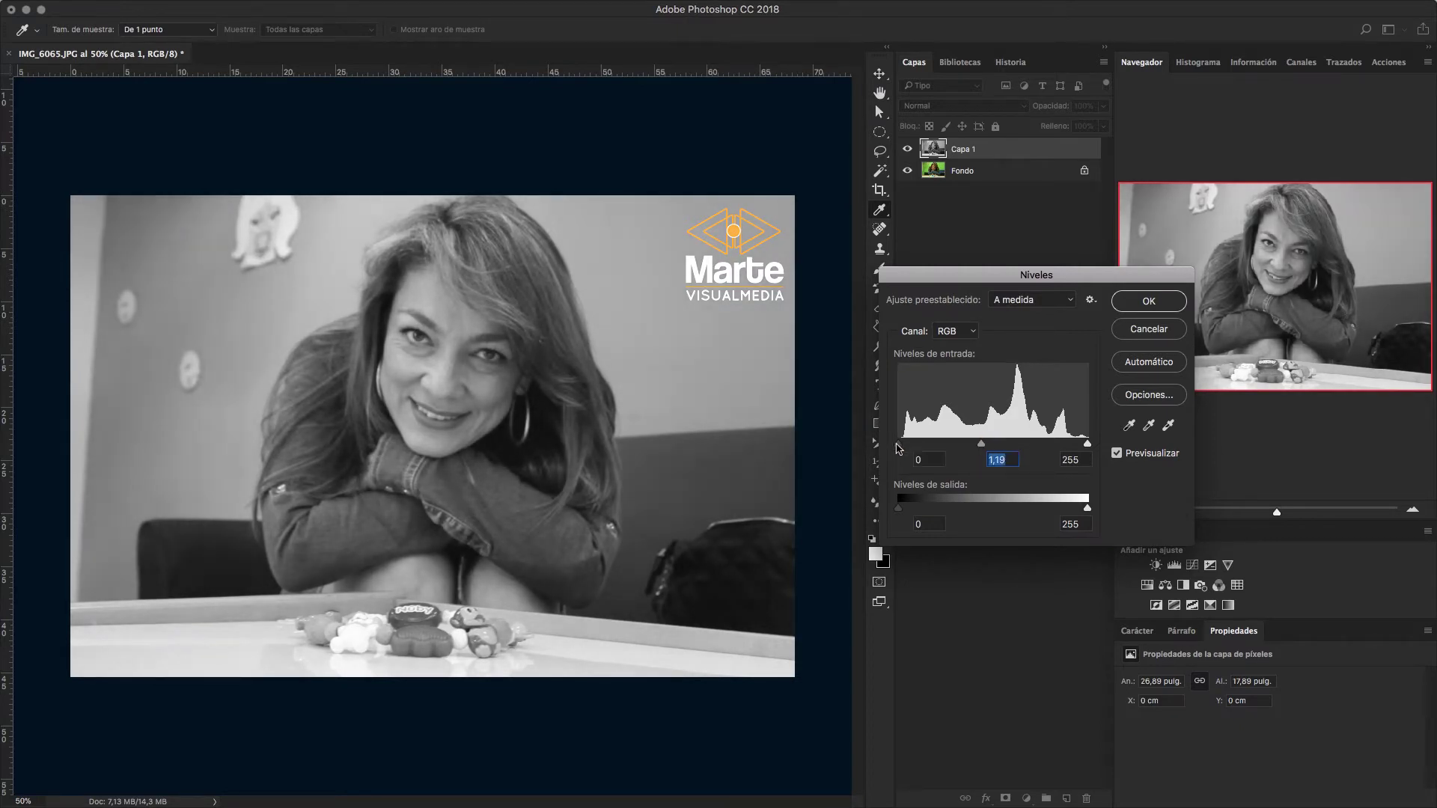
drag(899, 445, 911, 447)
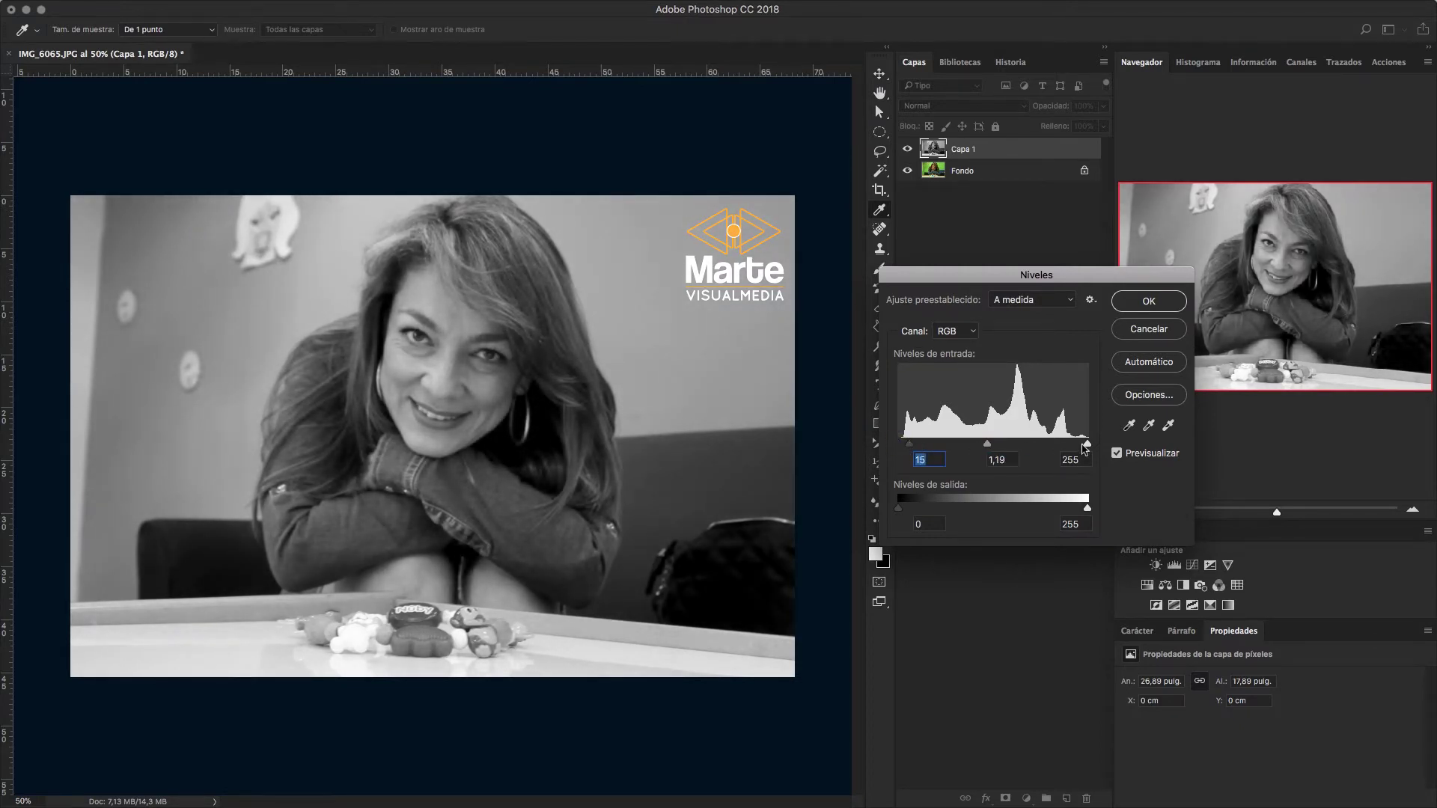
drag(1087, 445, 984, 445)
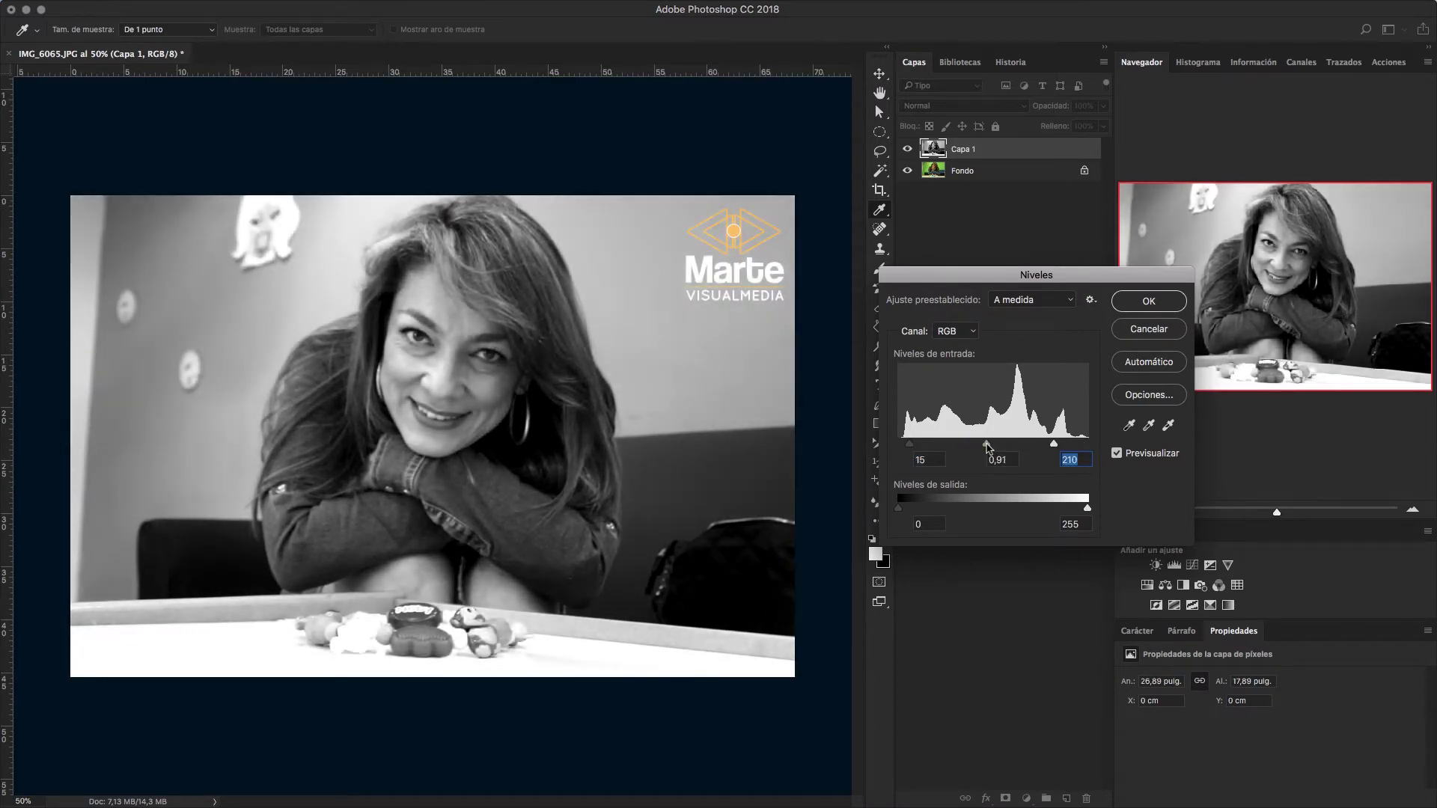
drag(909, 444, 916, 444)
click(917, 446)
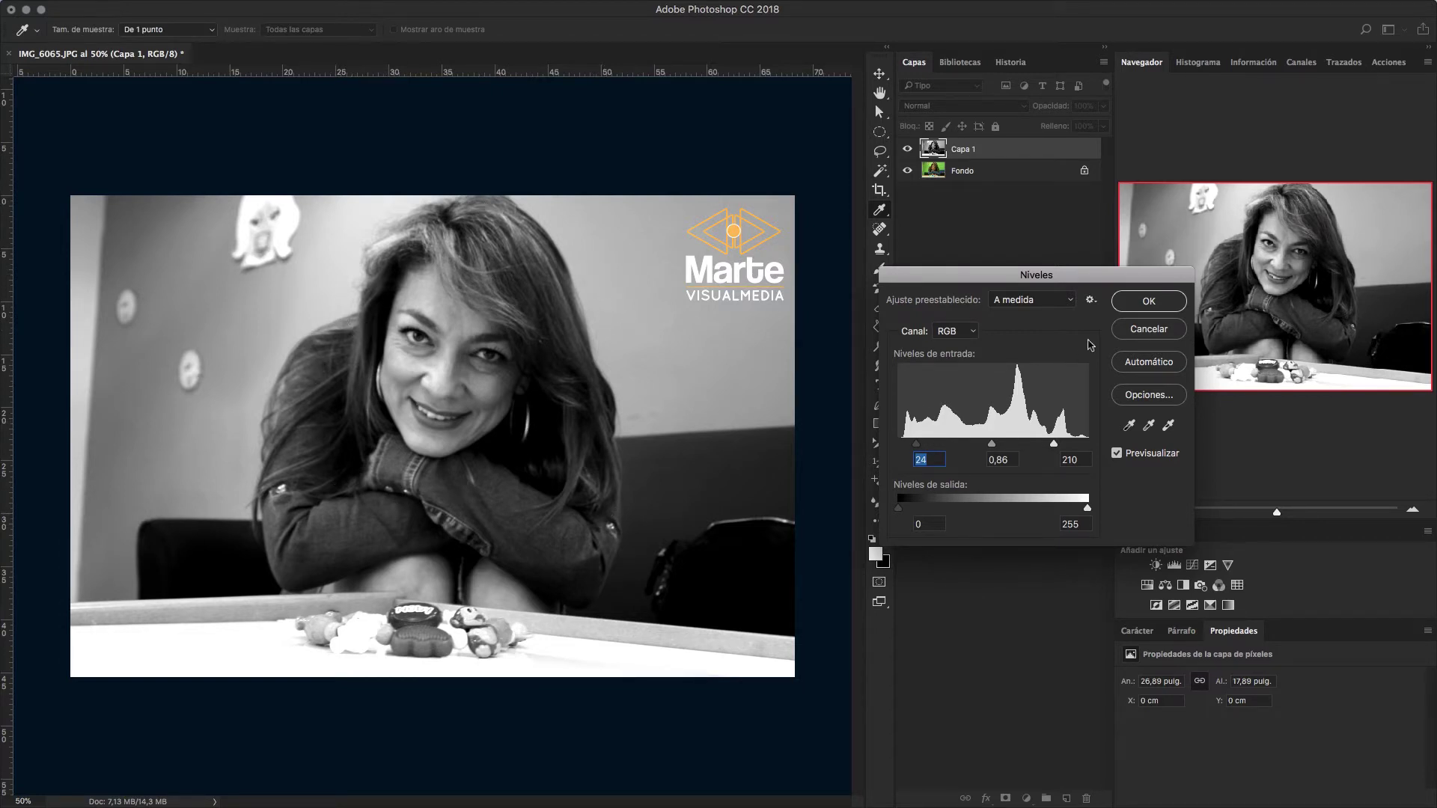
click(1148, 301)
key(v)
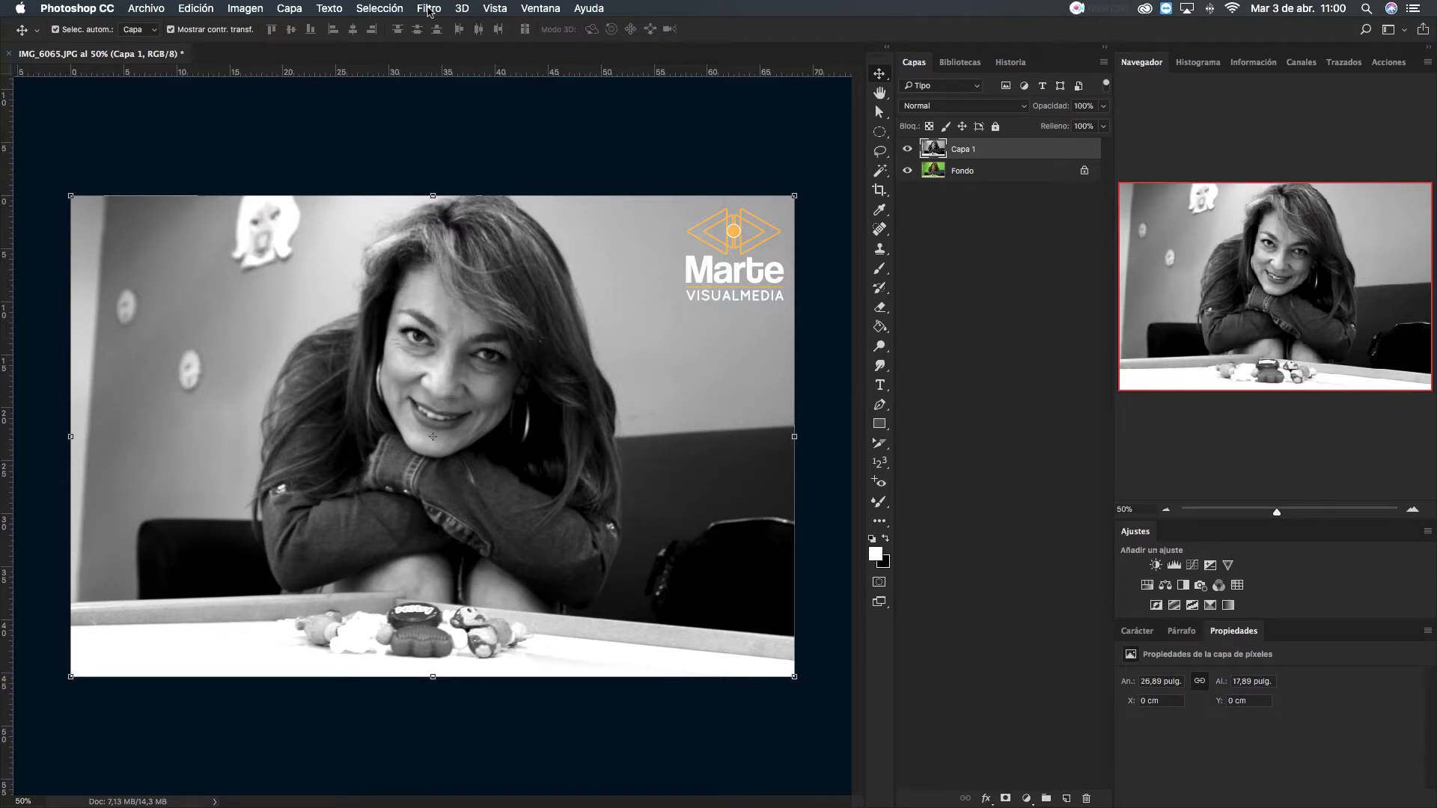
Run the Paso alto (High Pass) filter on Capa 1 with a 3,7-pixel radius.
click(428, 9)
mouse_move(437, 314)
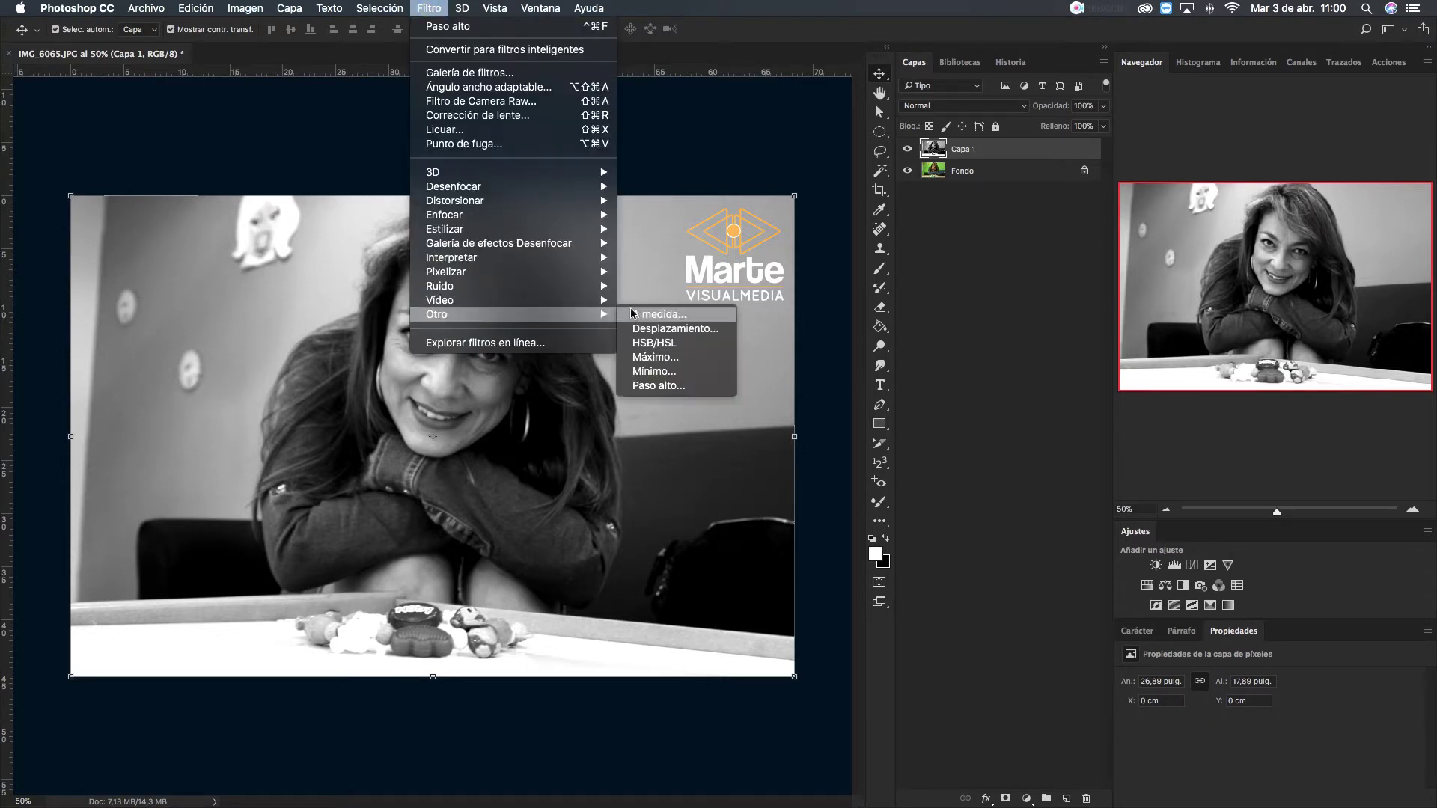
click(668, 386)
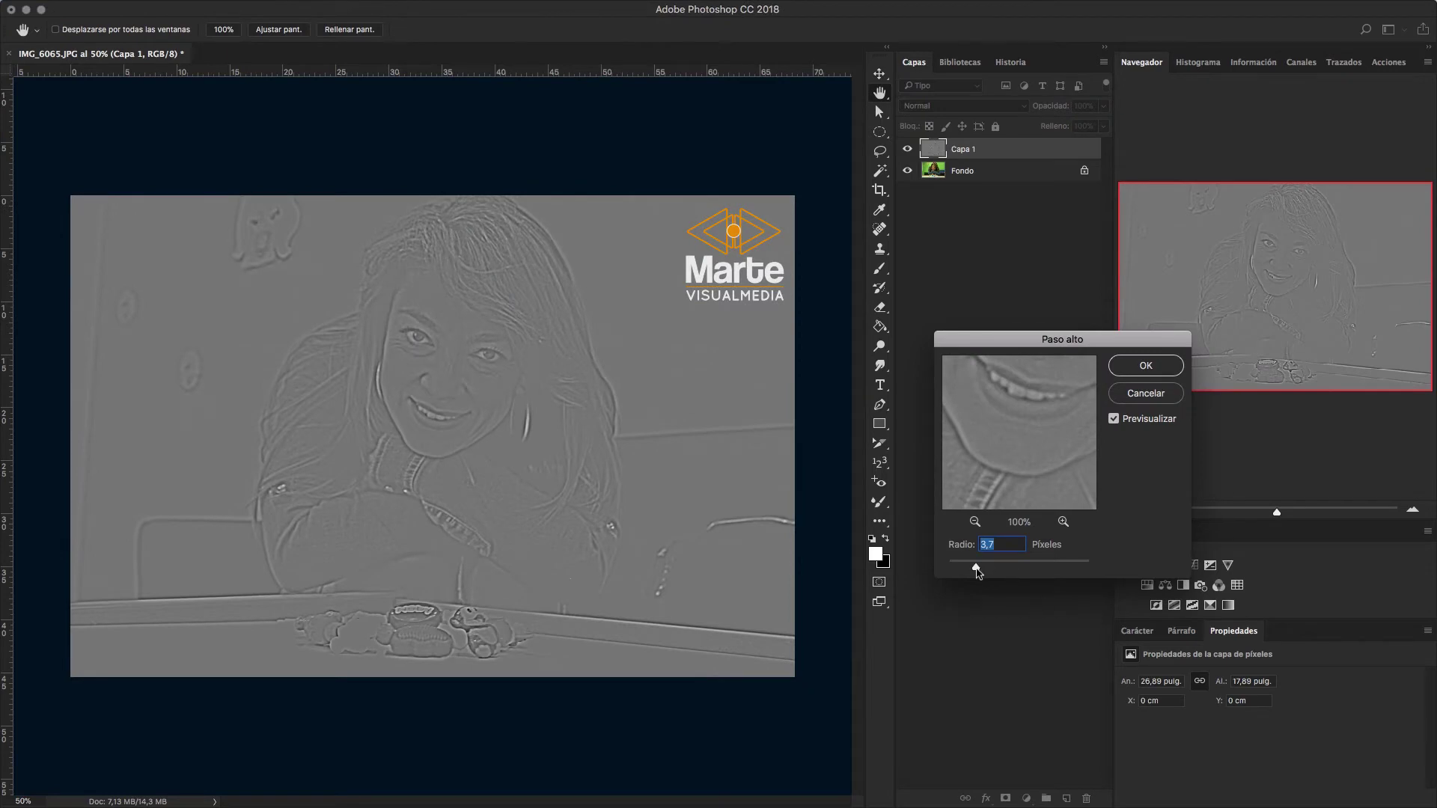
drag(975, 569, 1092, 566)
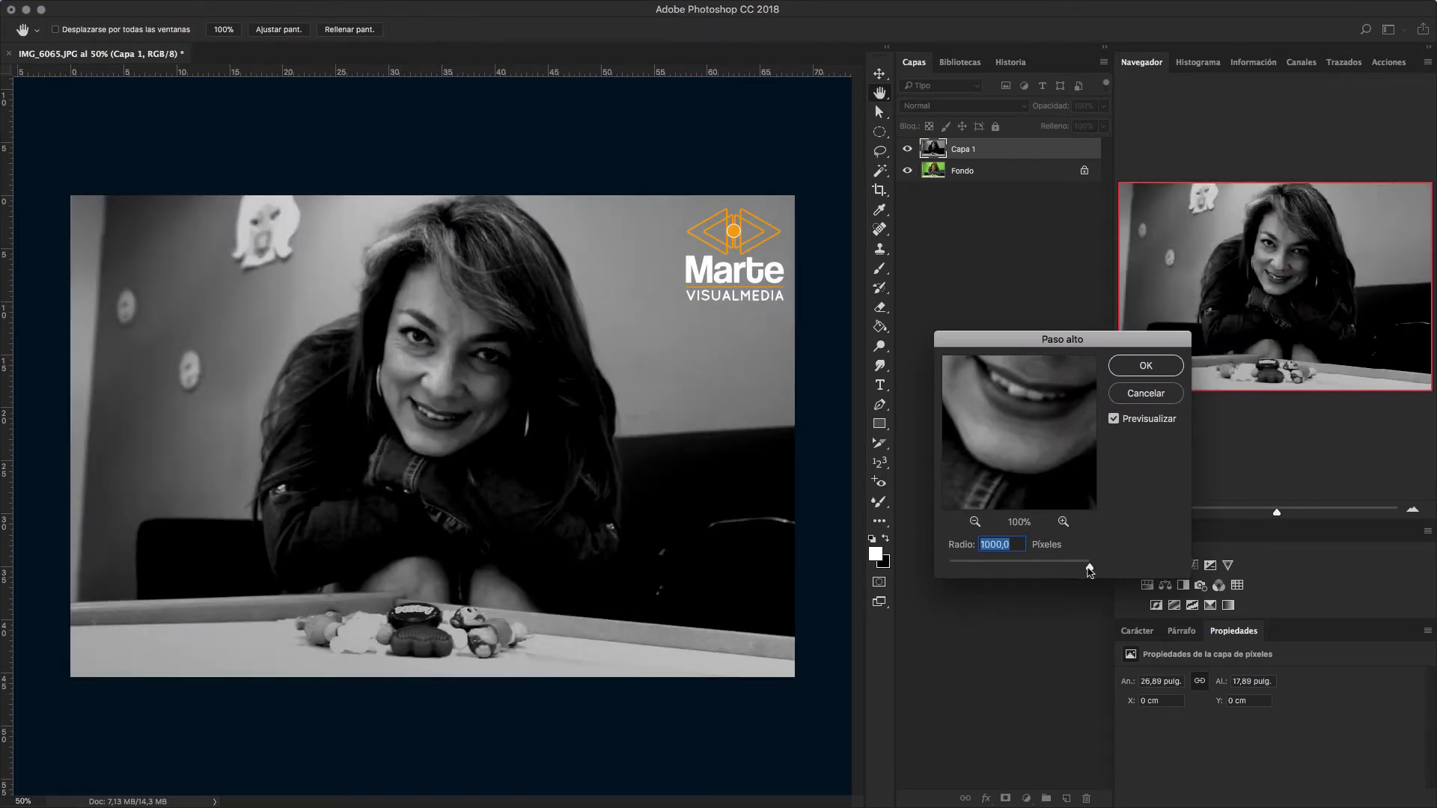
mouse_move(1090, 566)
mouse_down()
mouse_move(949, 569)
mouse_move(976, 569)
mouse_up()
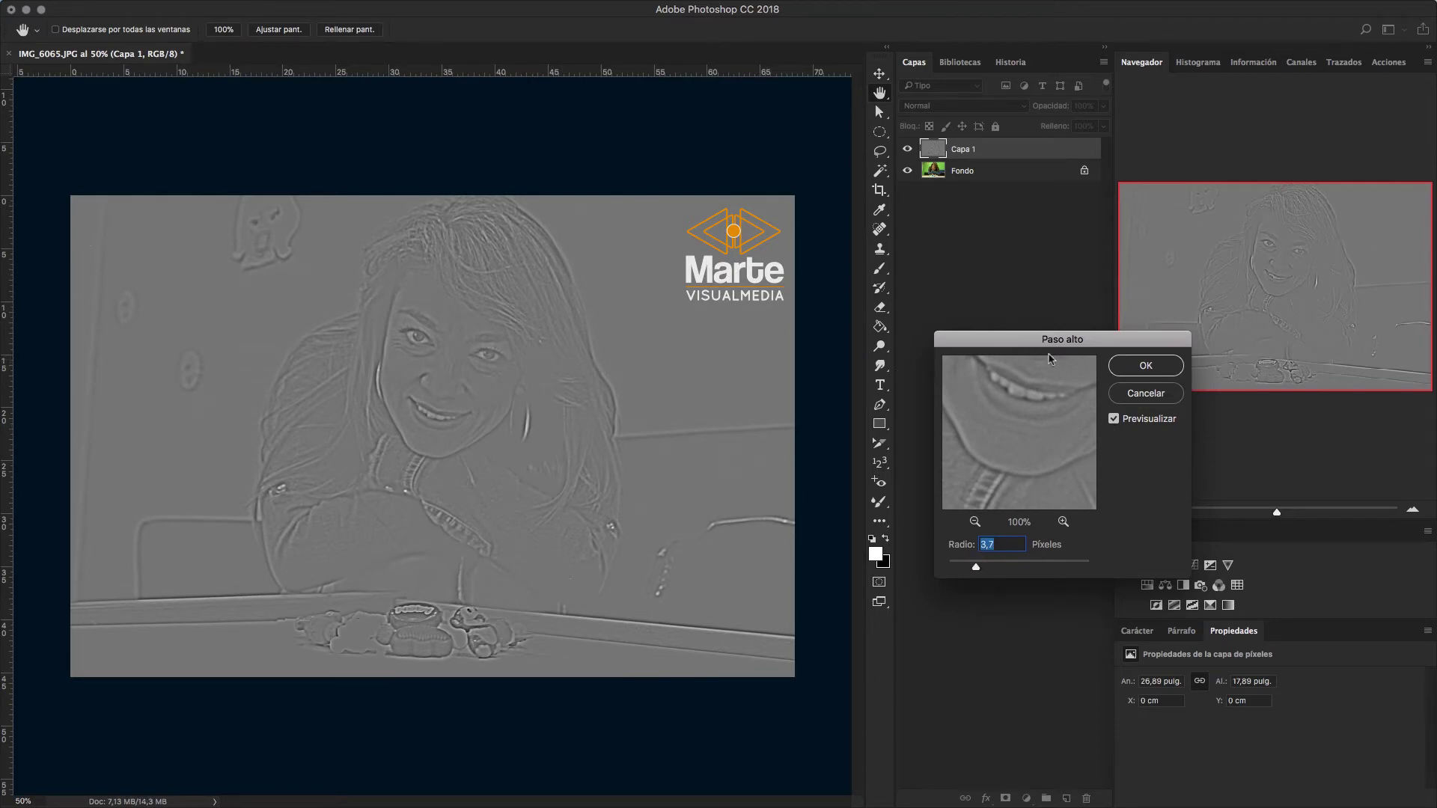
click(1117, 372)
Compare Luz suave and Luz fuerte, then settle Capa 1's blend mode on Superponer.
key(v)
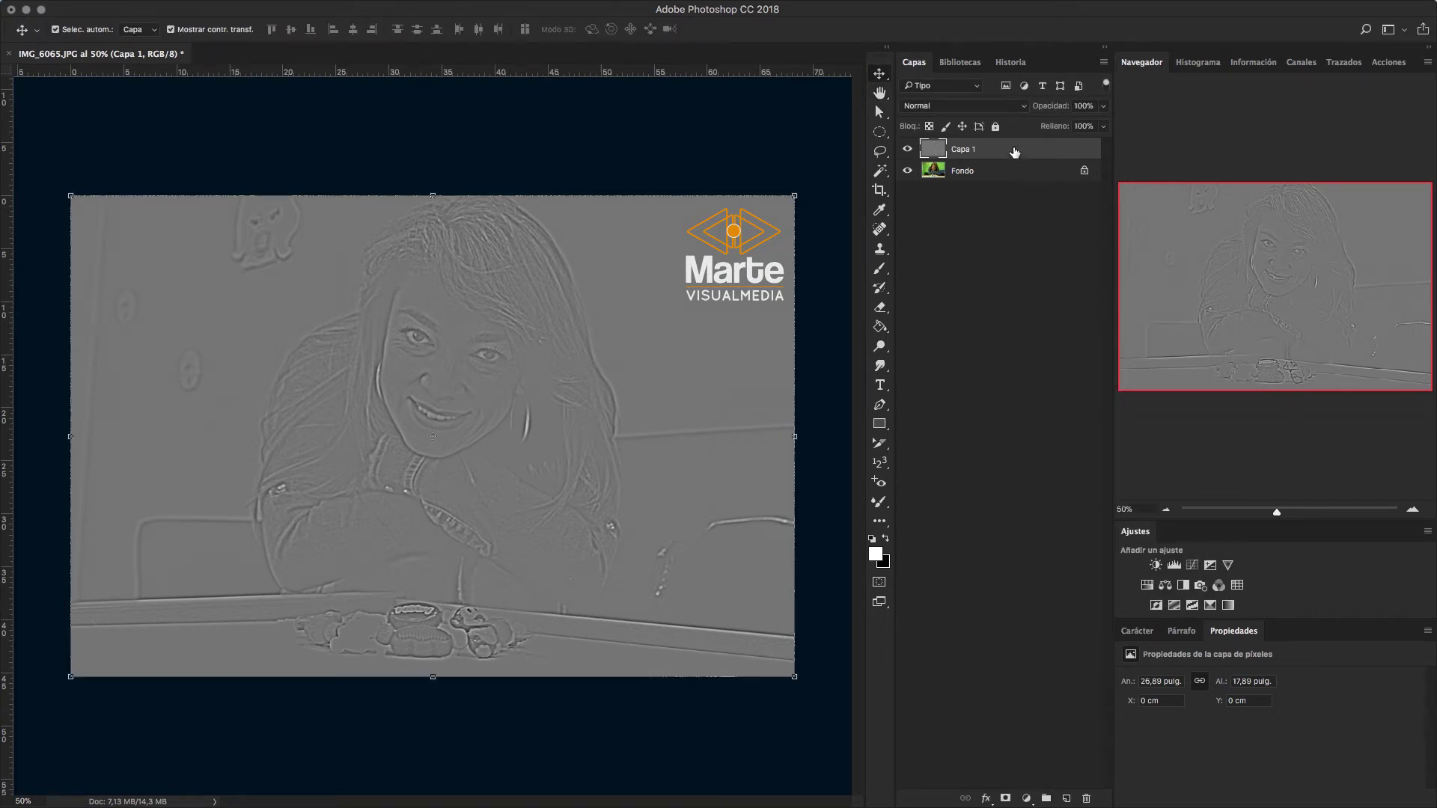
click(999, 107)
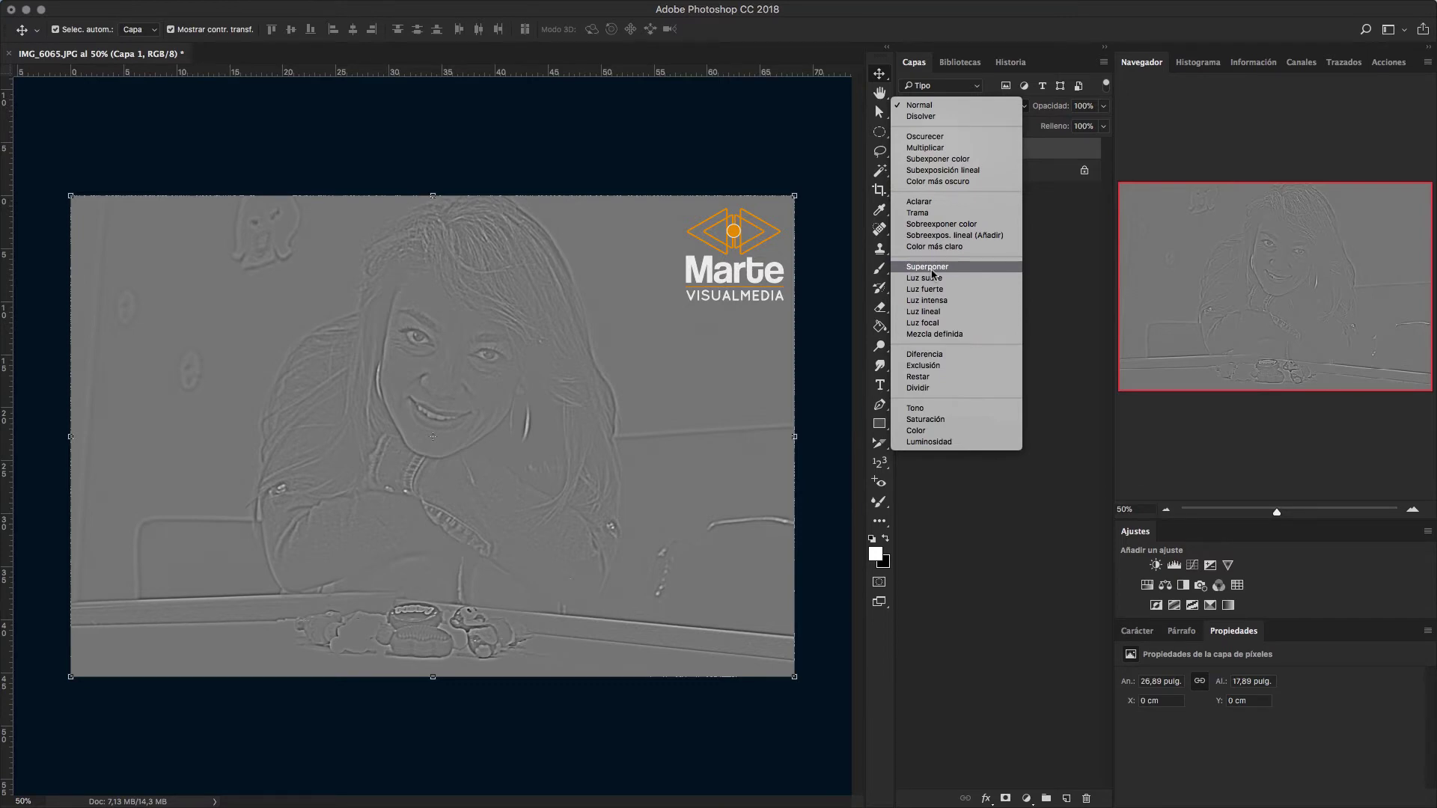
click(932, 268)
click(973, 109)
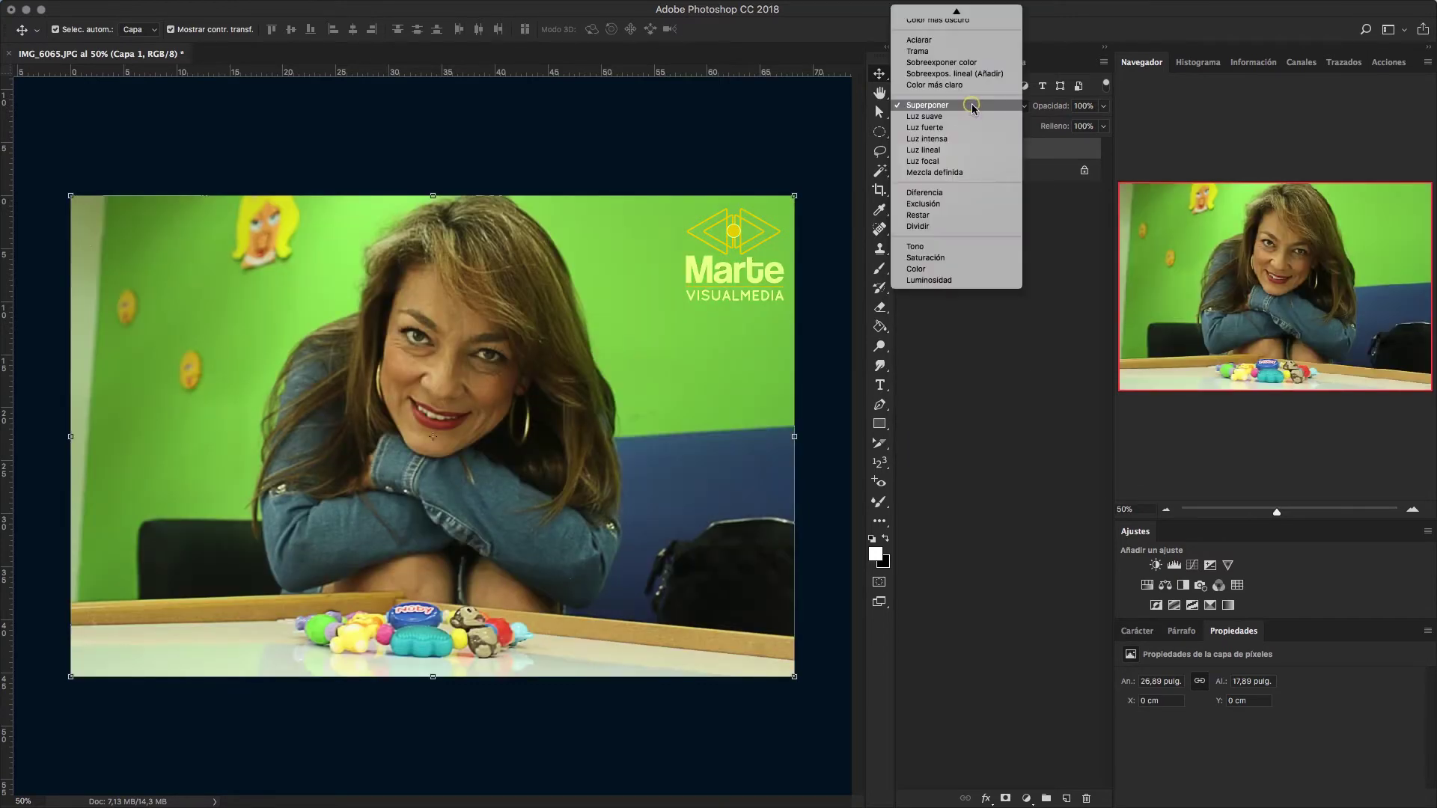
click(945, 116)
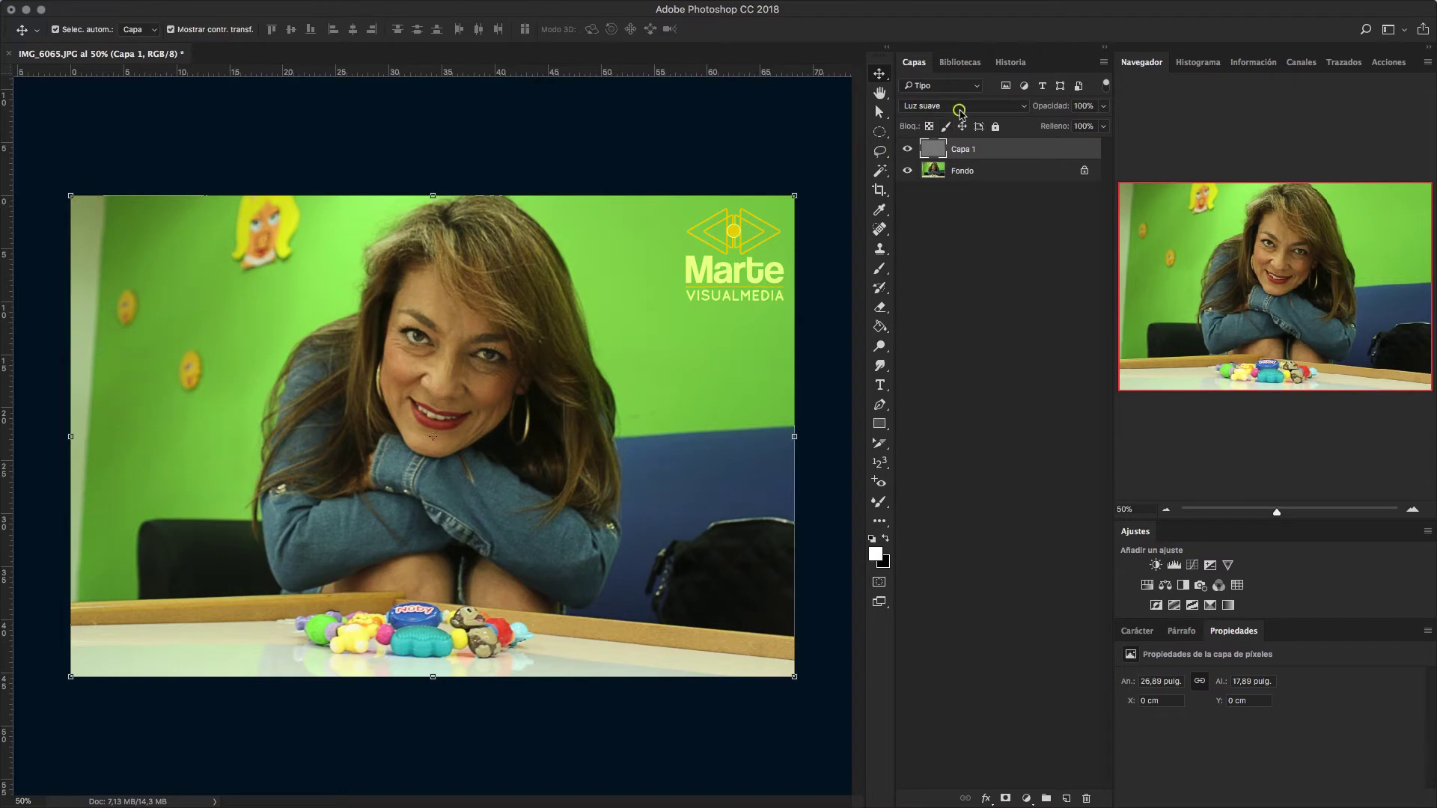
click(960, 111)
click(958, 118)
click(972, 107)
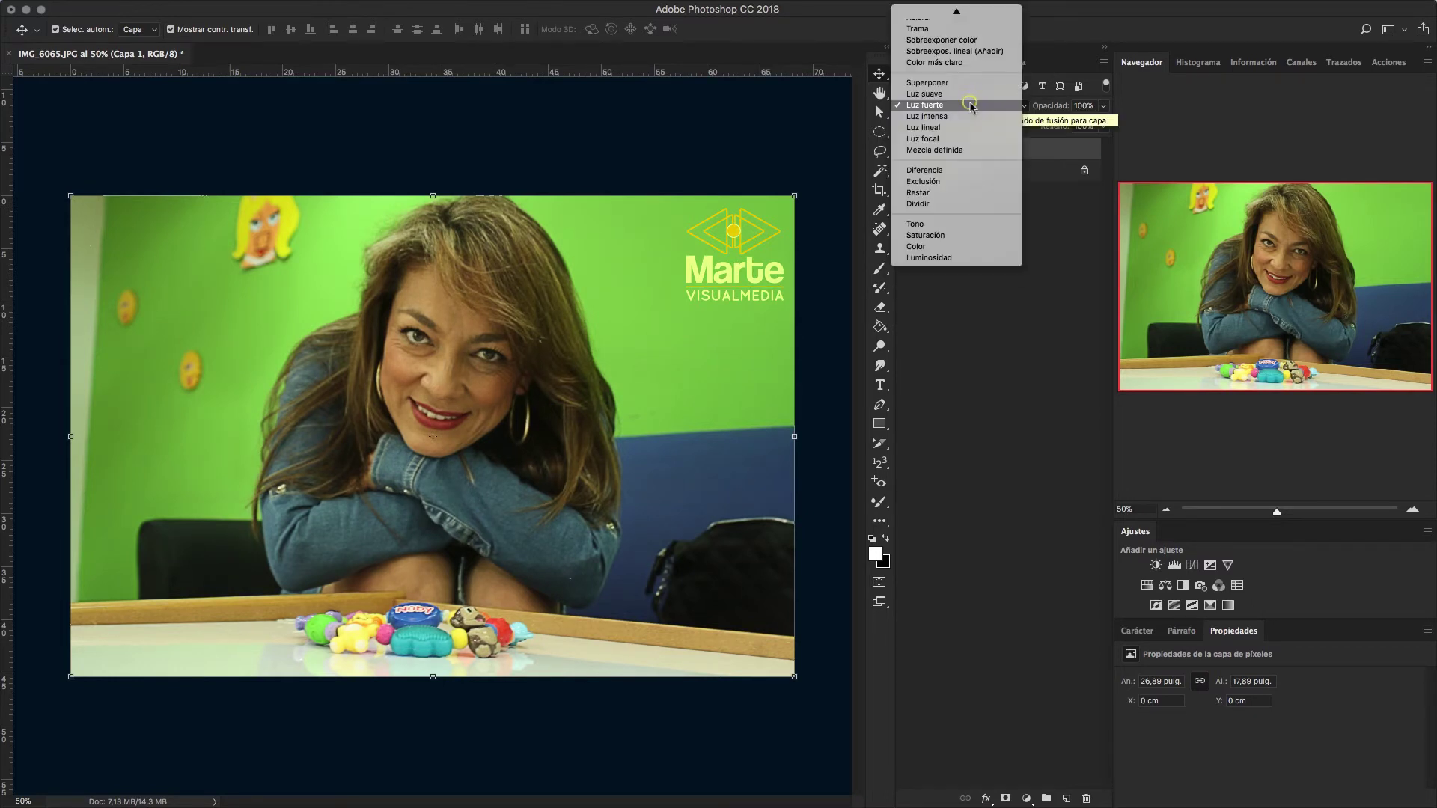
click(961, 84)
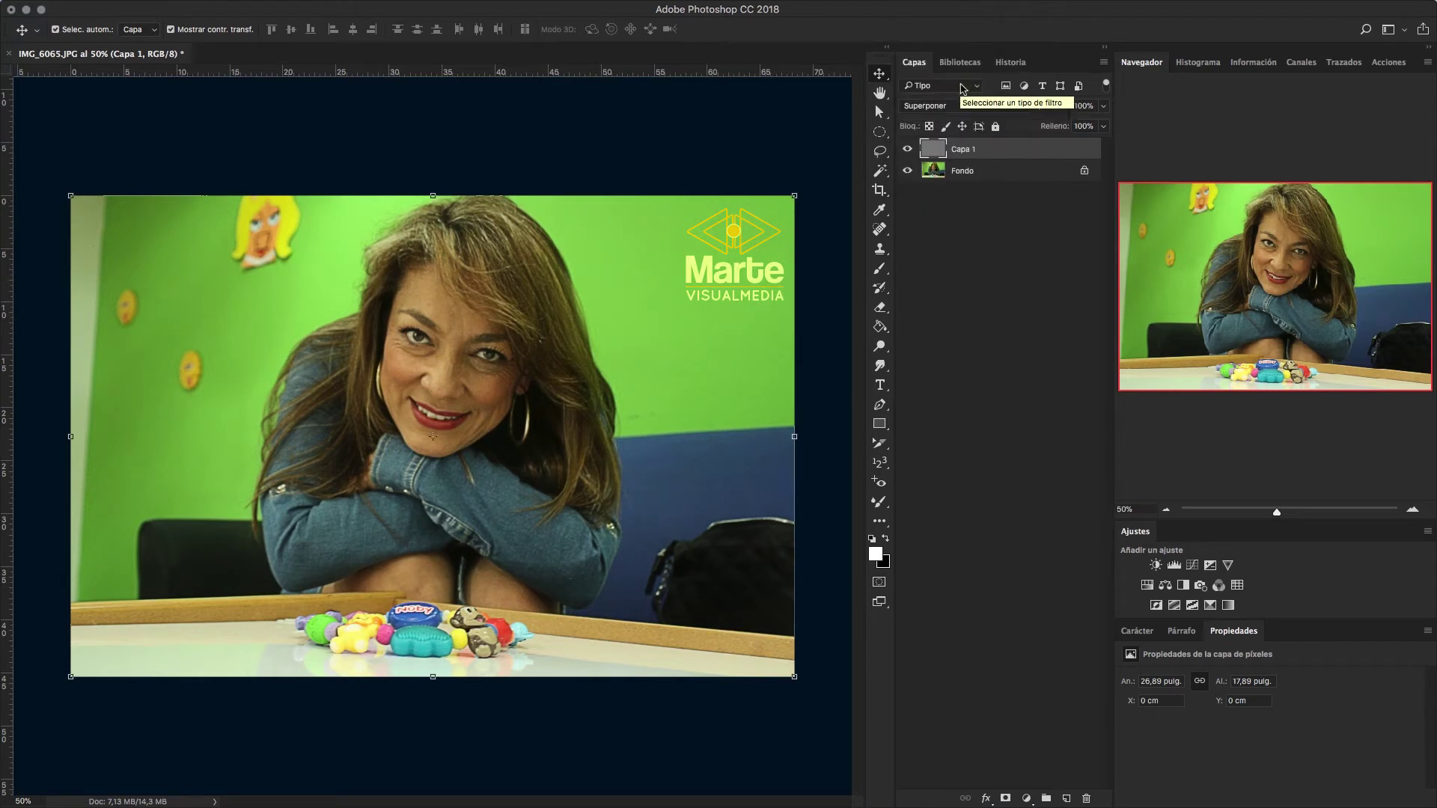
Lower Capa 1's opacity to 80%.
click(1103, 106)
drag(1100, 131, 1085, 128)
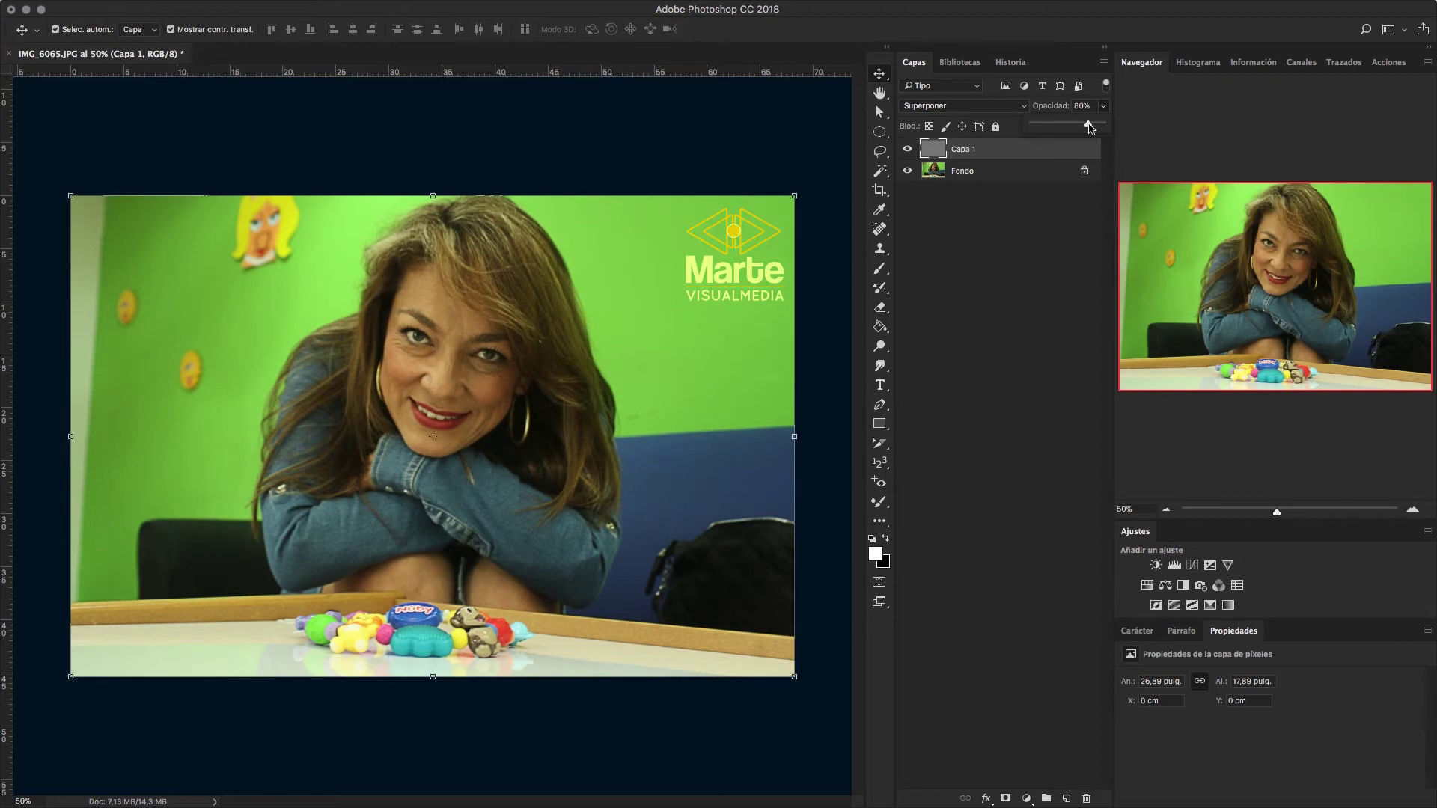
click(1037, 198)
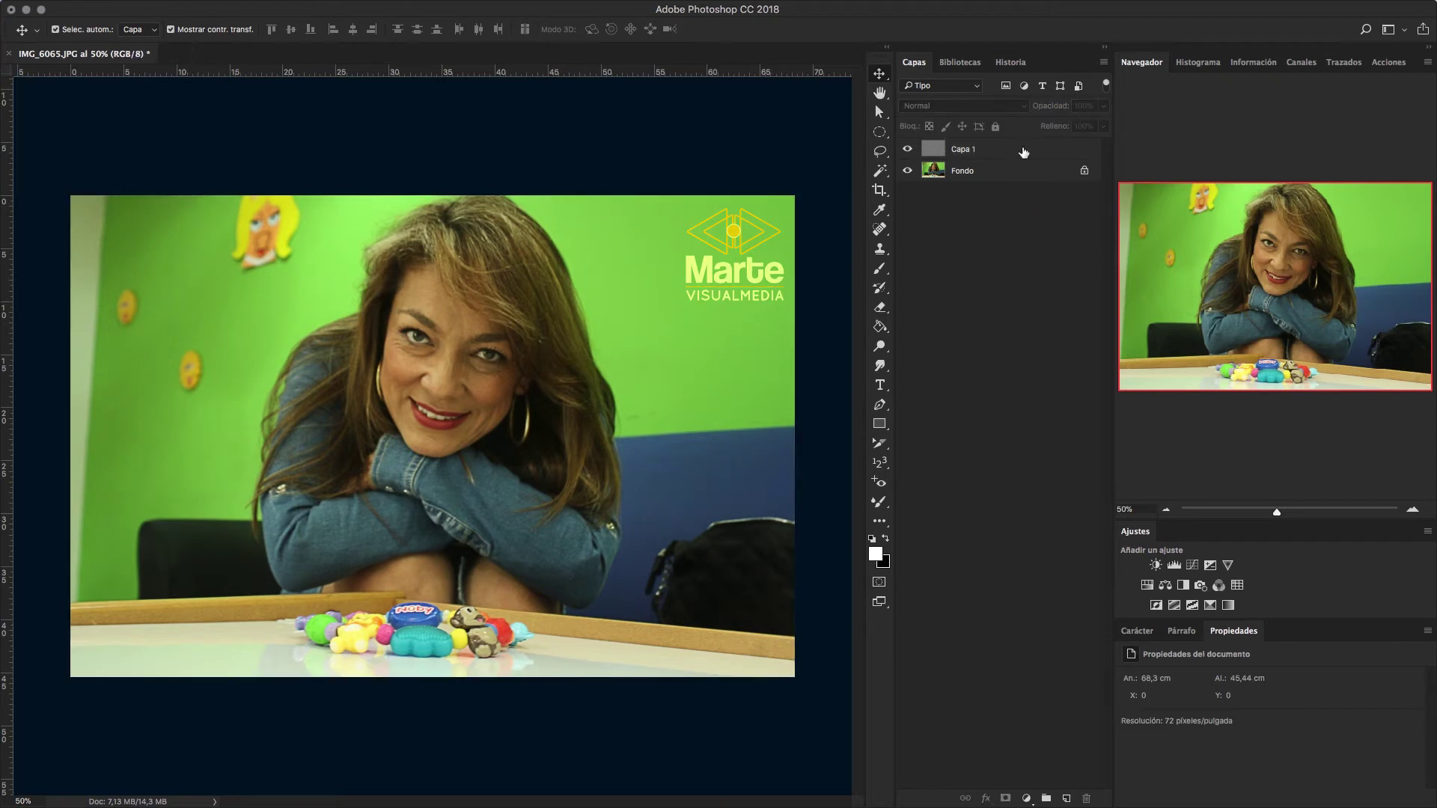
click(1024, 153)
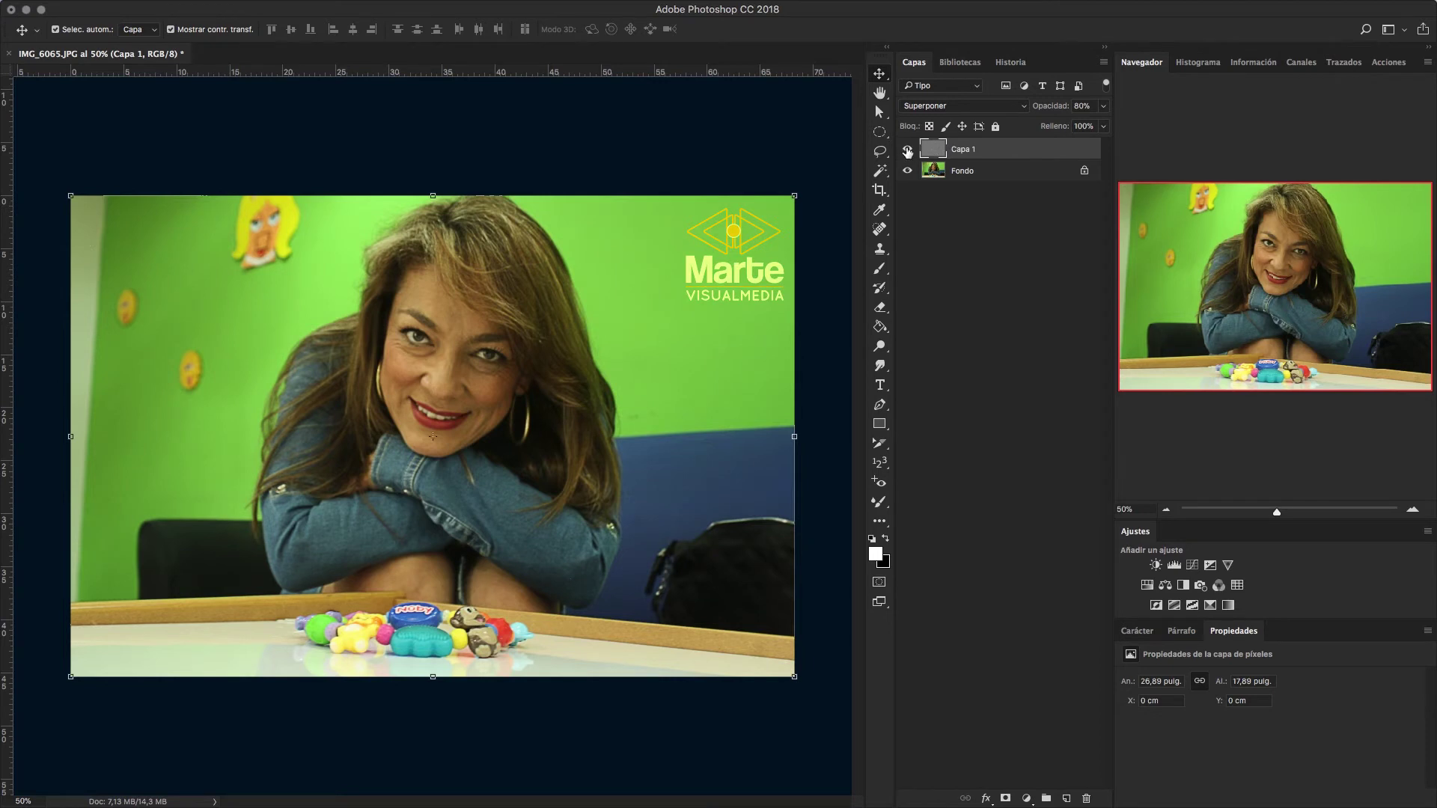
Toggle Capa 1's visibility to compare the sharpening, then add a layer mask.
click(907, 151)
click(907, 151)
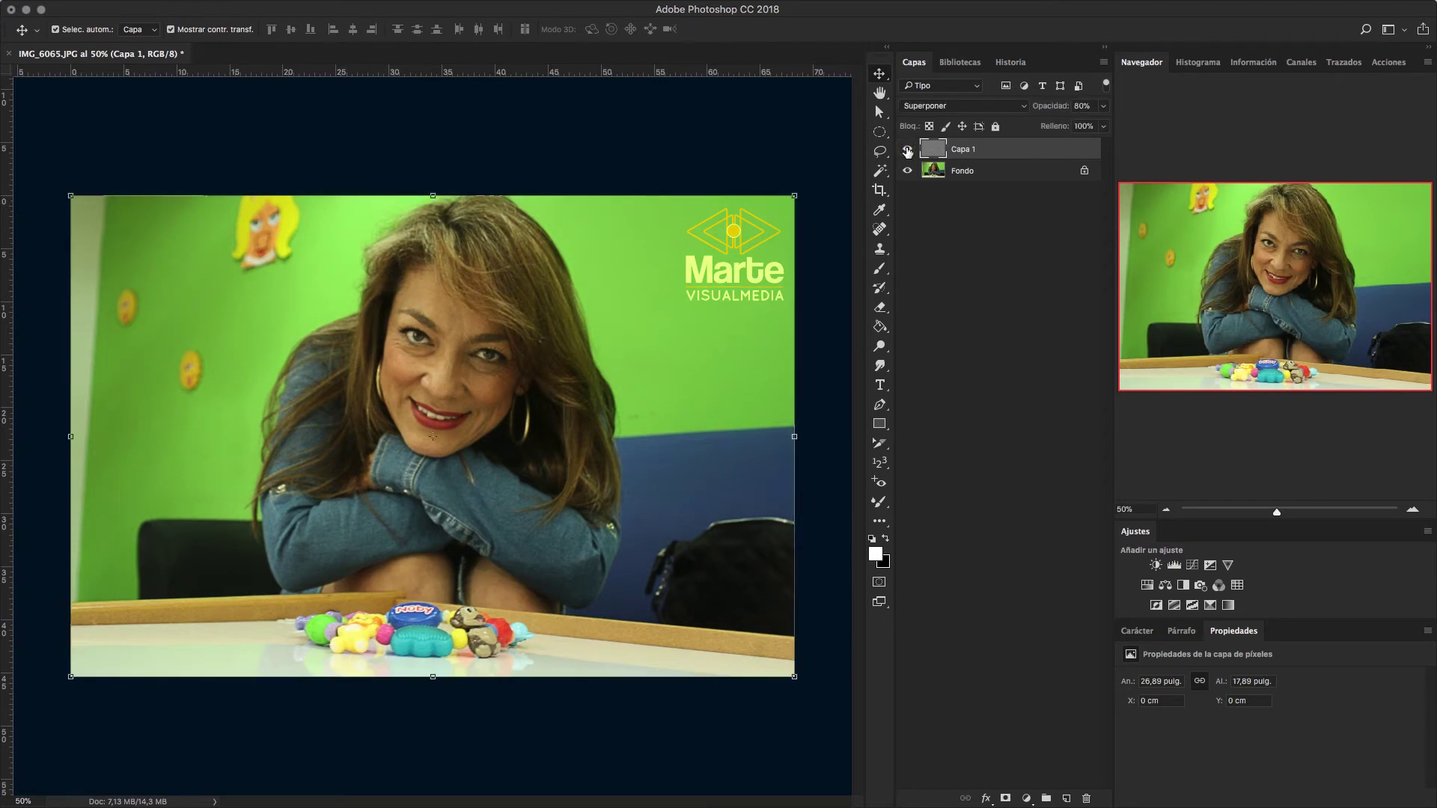
click(907, 151)
click(907, 151)
click(907, 150)
click(907, 150)
click(1005, 799)
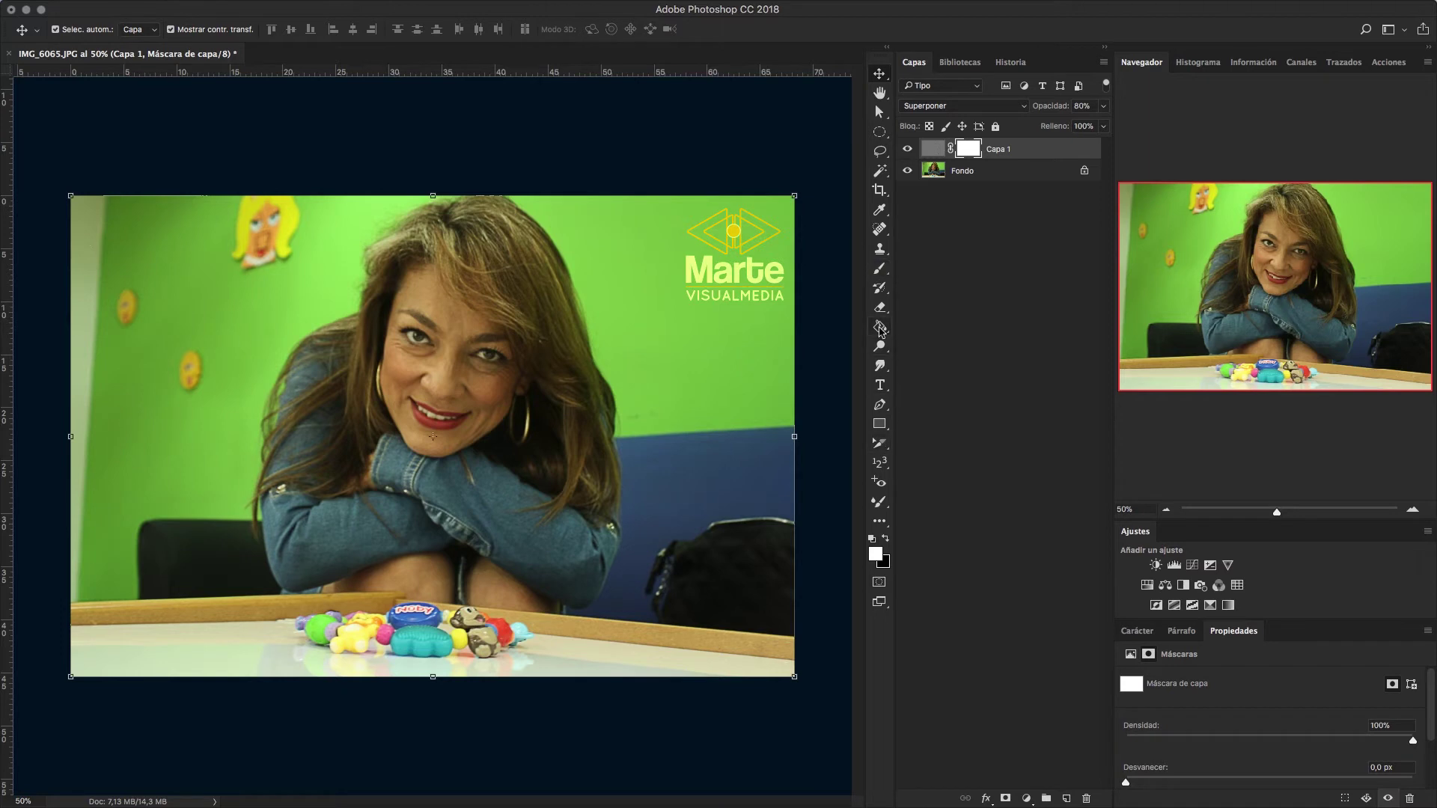
Fill Capa 1's mask with black using the Paint Bucket and check the result.
click(880, 329)
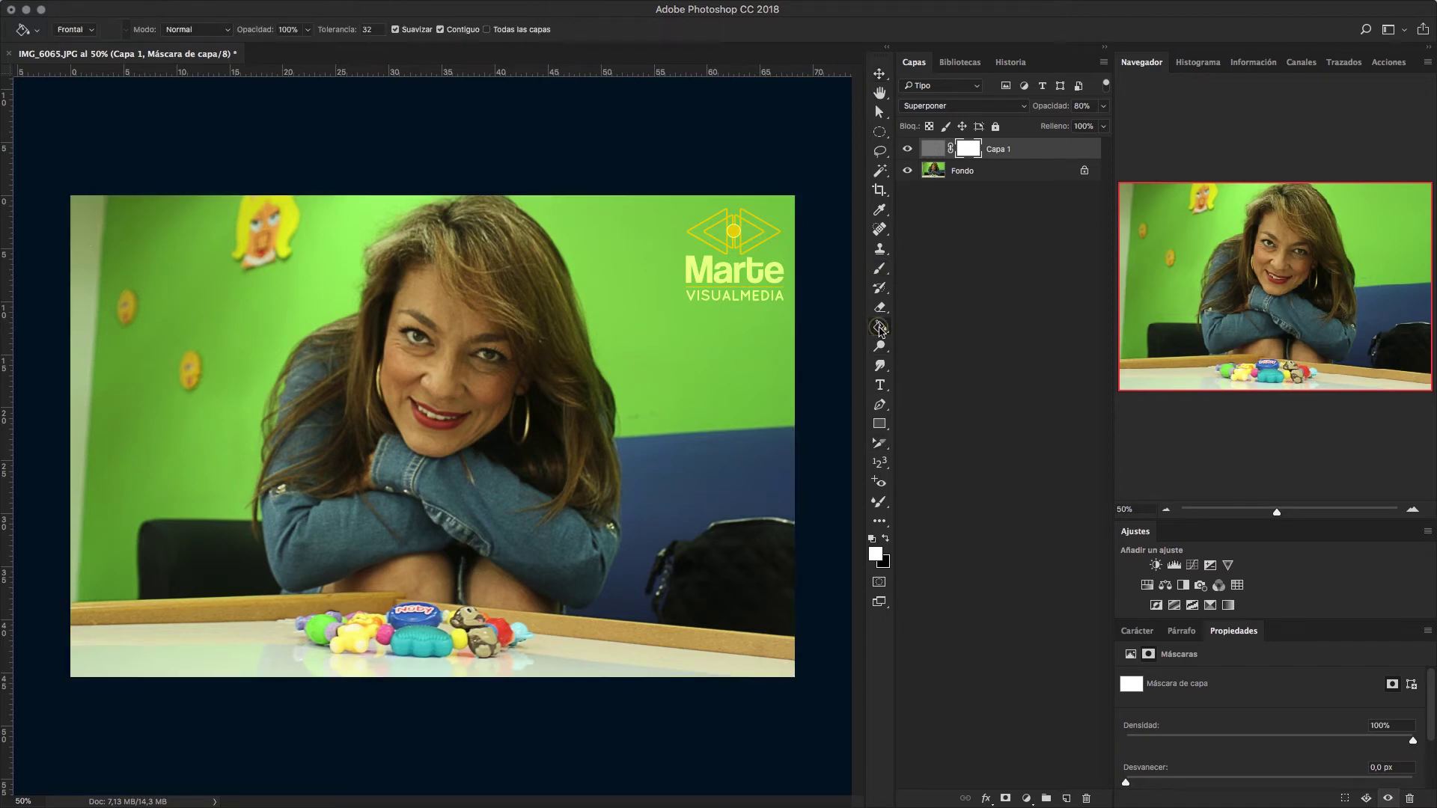
click(887, 539)
click(423, 286)
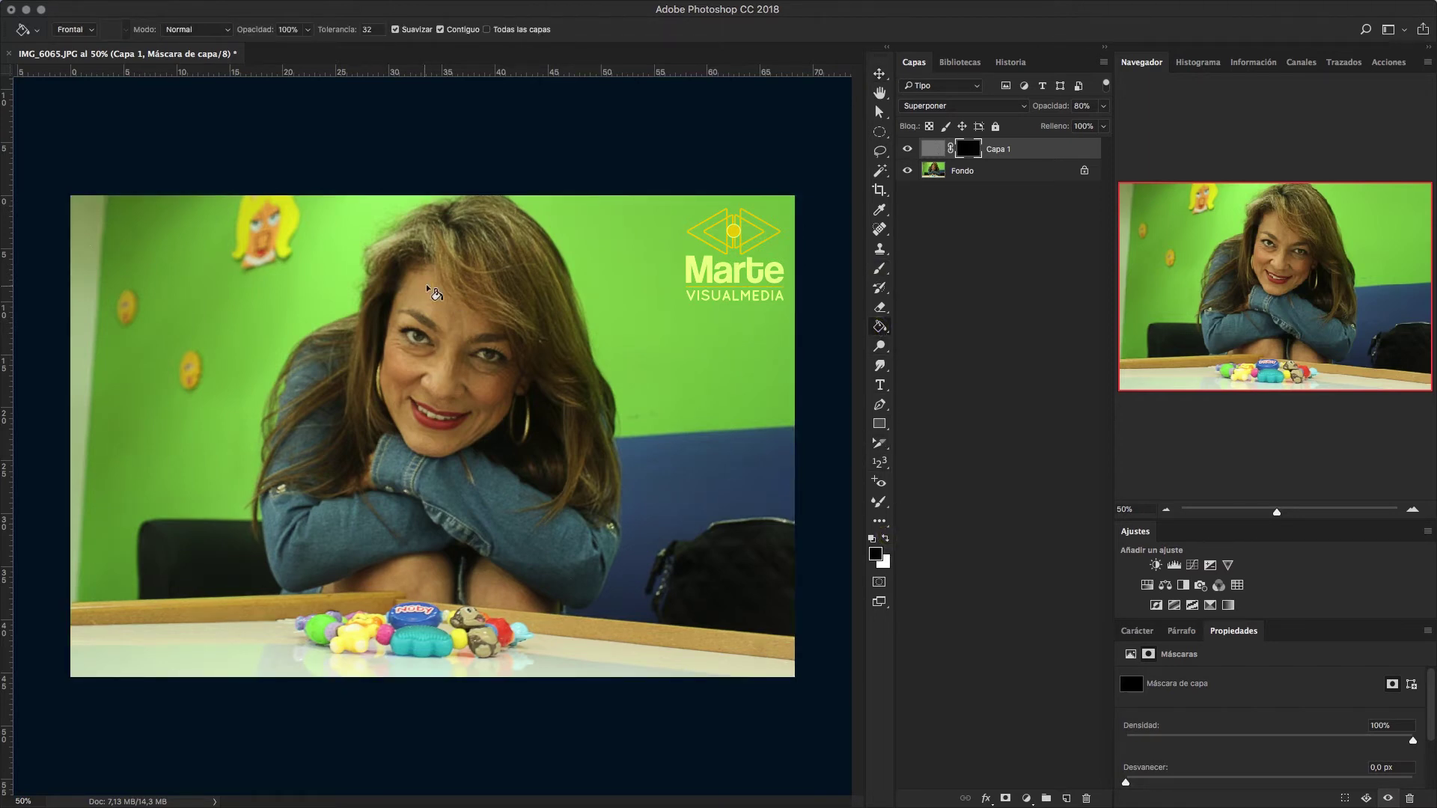
click(905, 149)
click(907, 151)
Paint white on the mask over the hair with a 233 px brush.
click(879, 269)
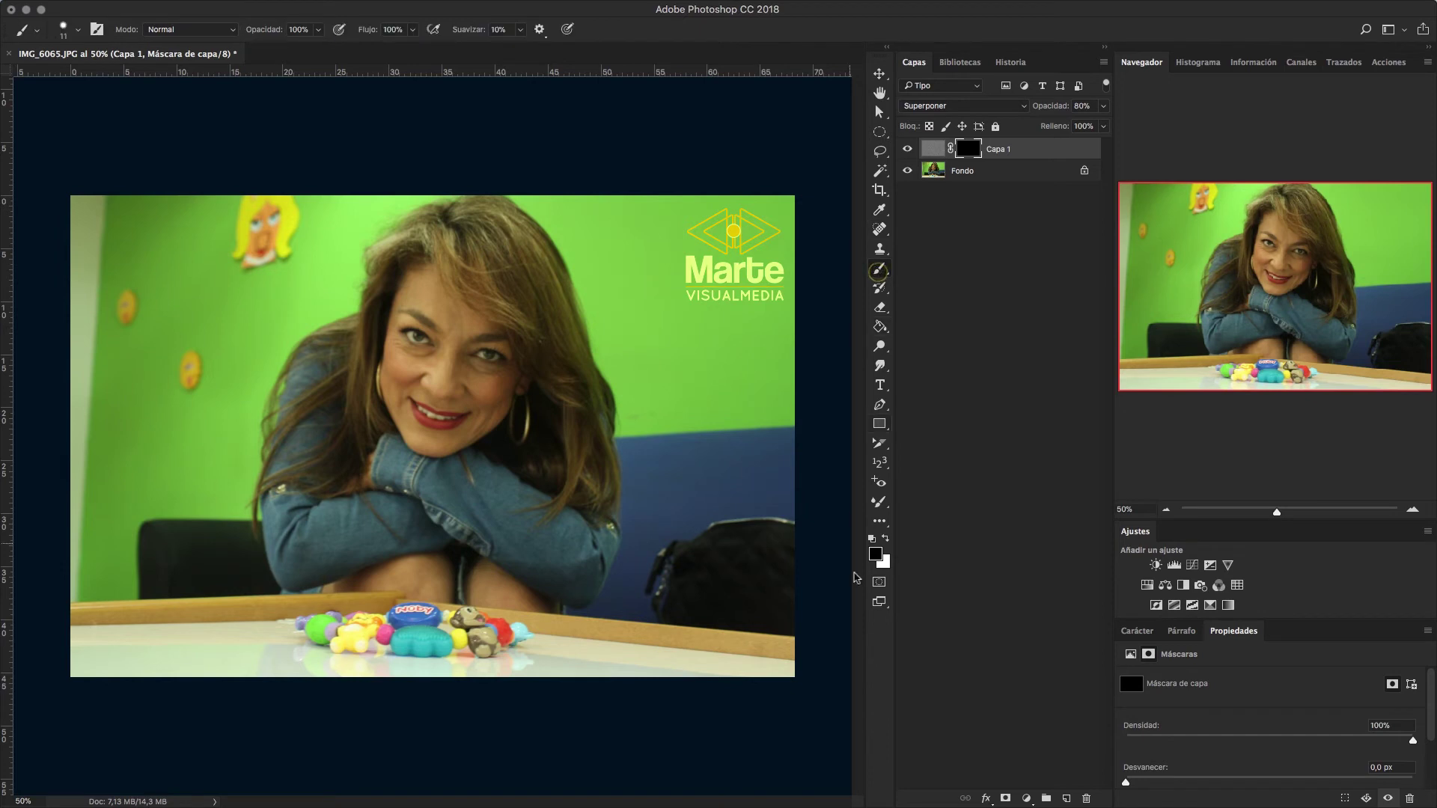
click(886, 538)
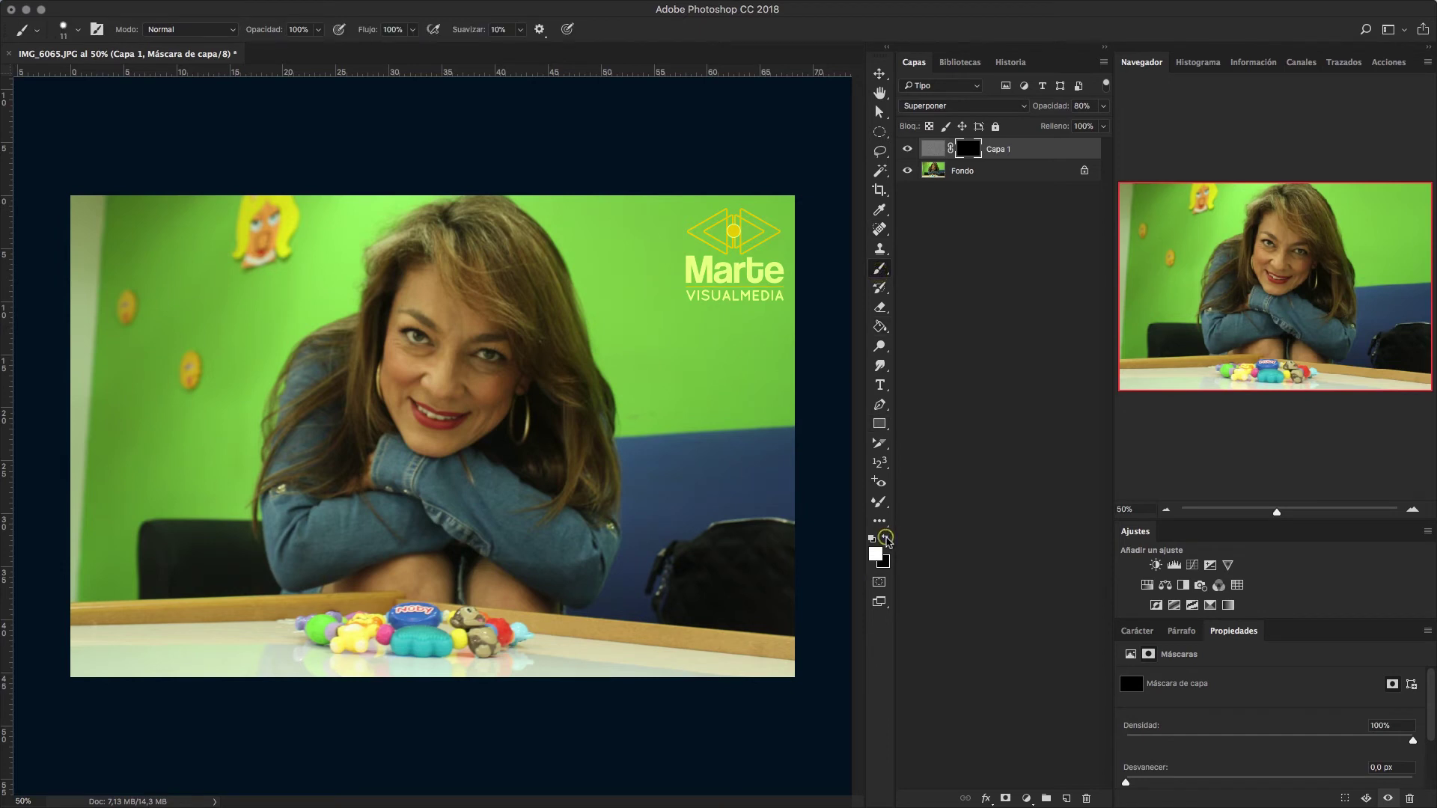
right_click(487, 249)
drag(611, 279, 646, 284)
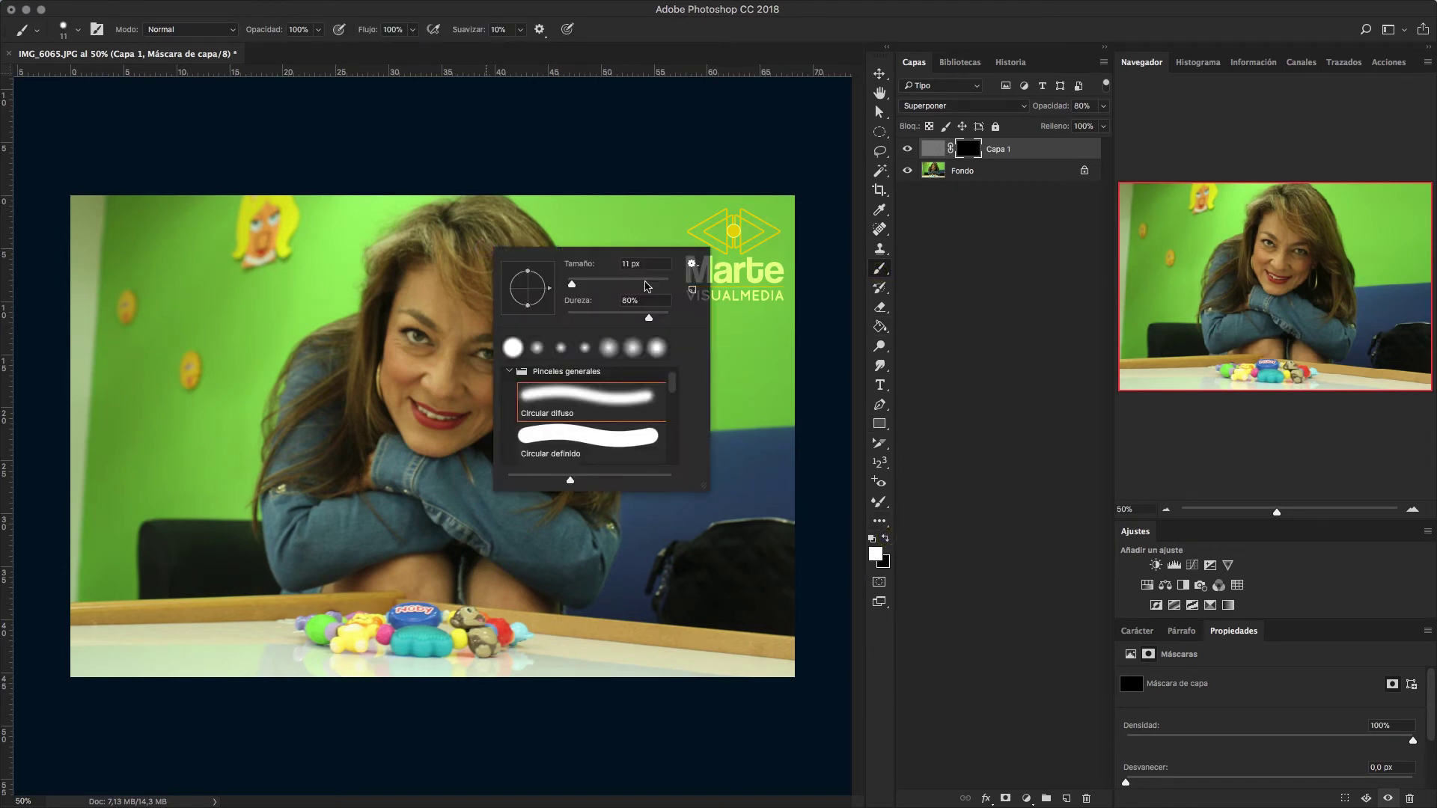
key(Return)
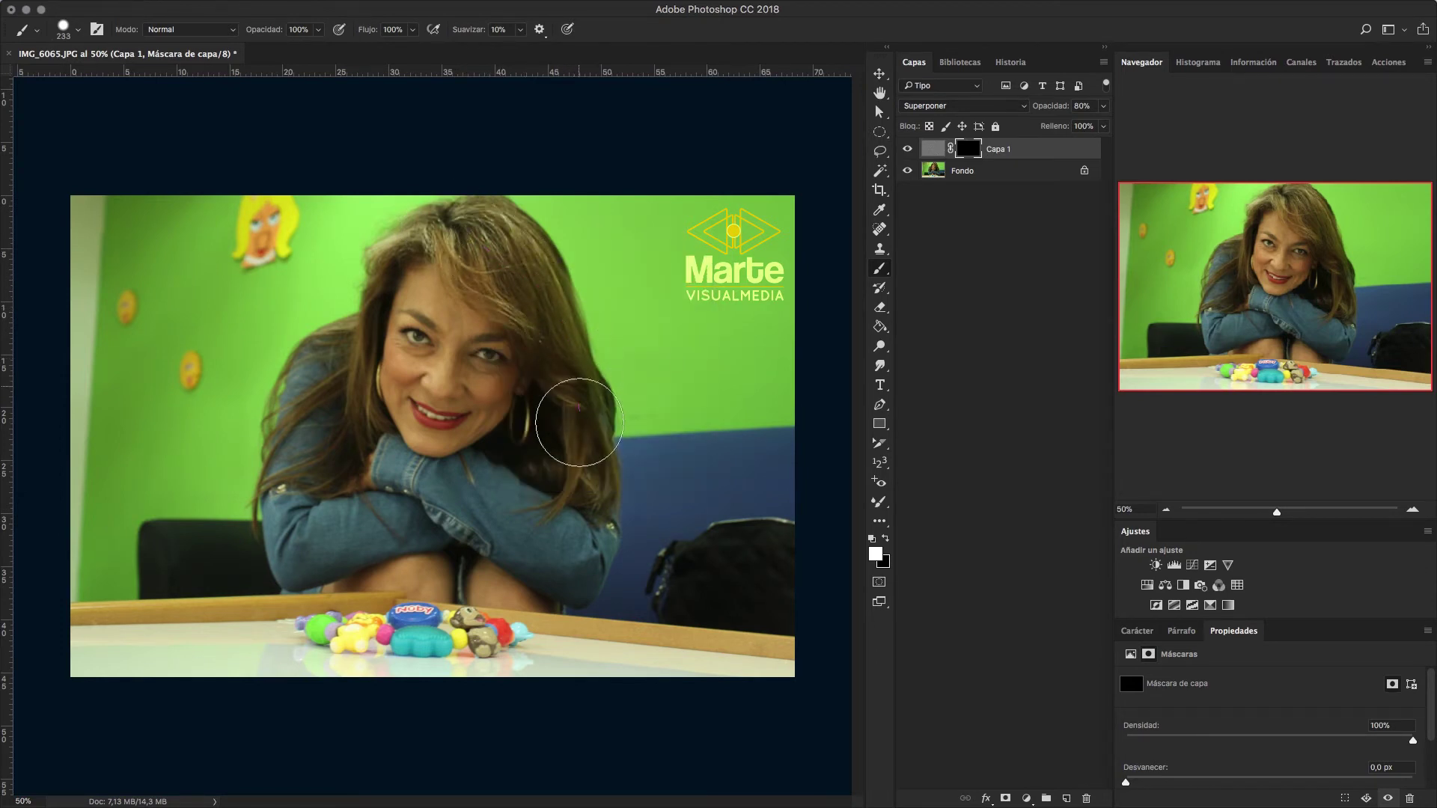
drag(592, 432, 485, 245)
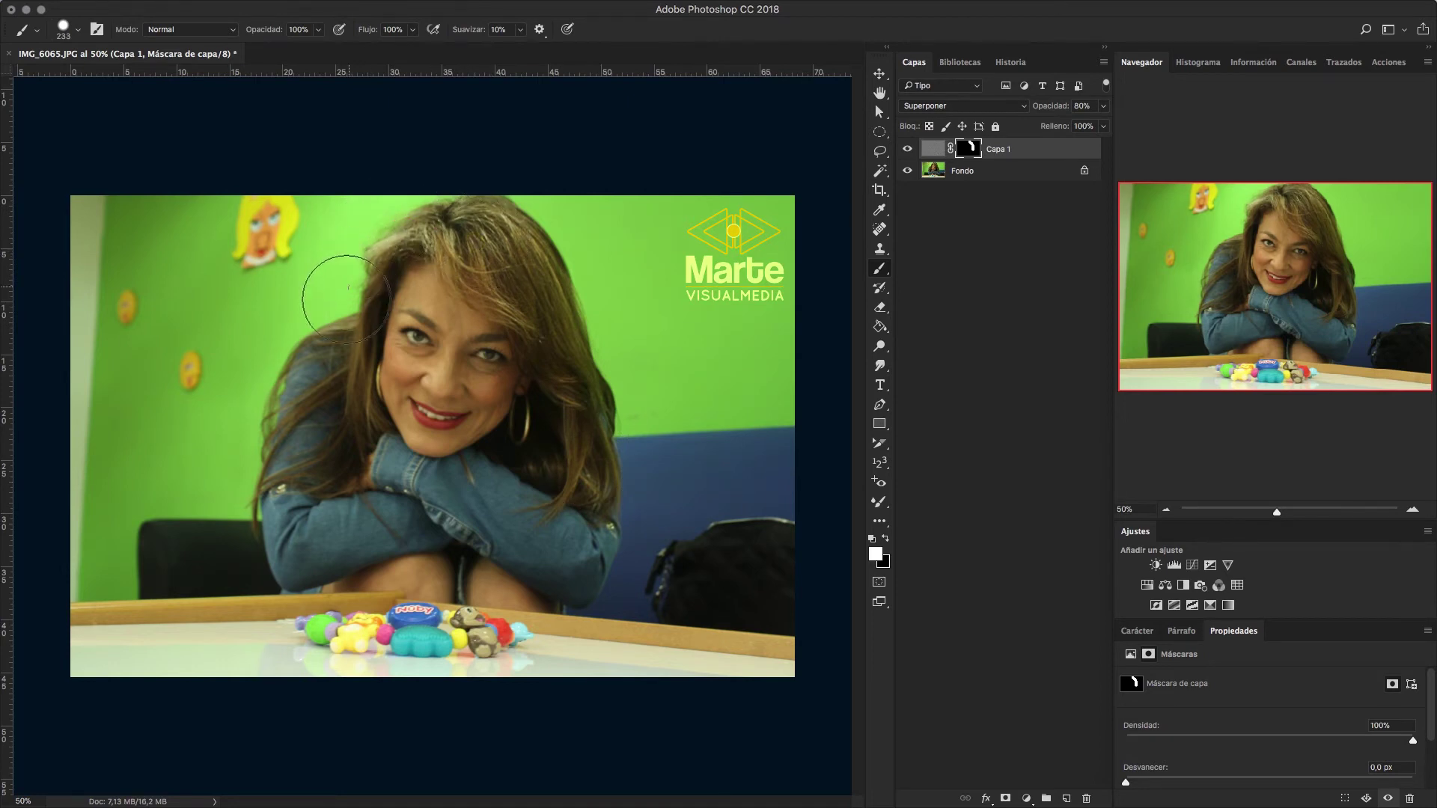
mouse_move(313, 440)
mouse_down()
mouse_move(337, 425)
mouse_move(318, 367)
mouse_up()
Paint white over the eyes and facial features with 48 px, then 37 px brushes.
right_click(681, 281)
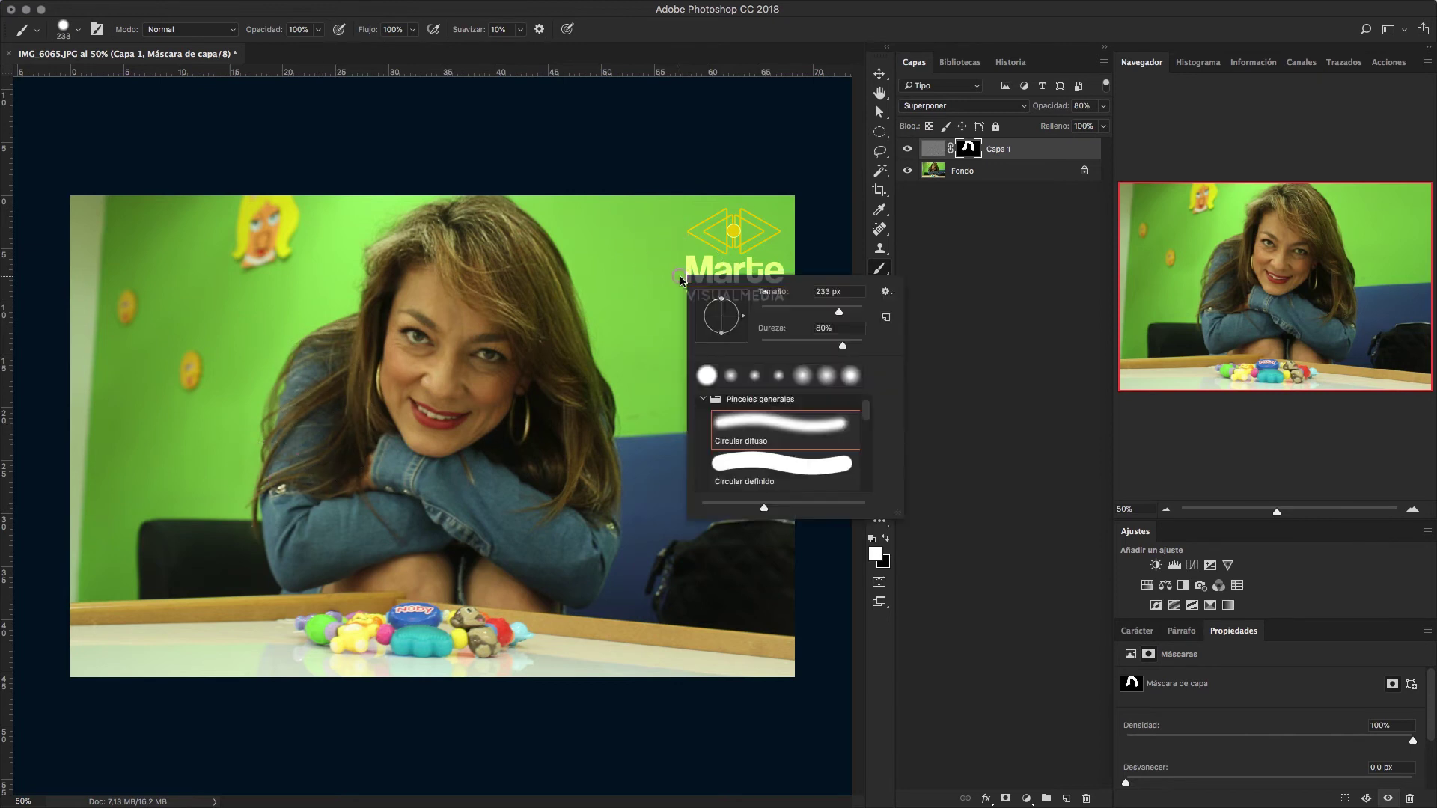
click(785, 311)
click(491, 358)
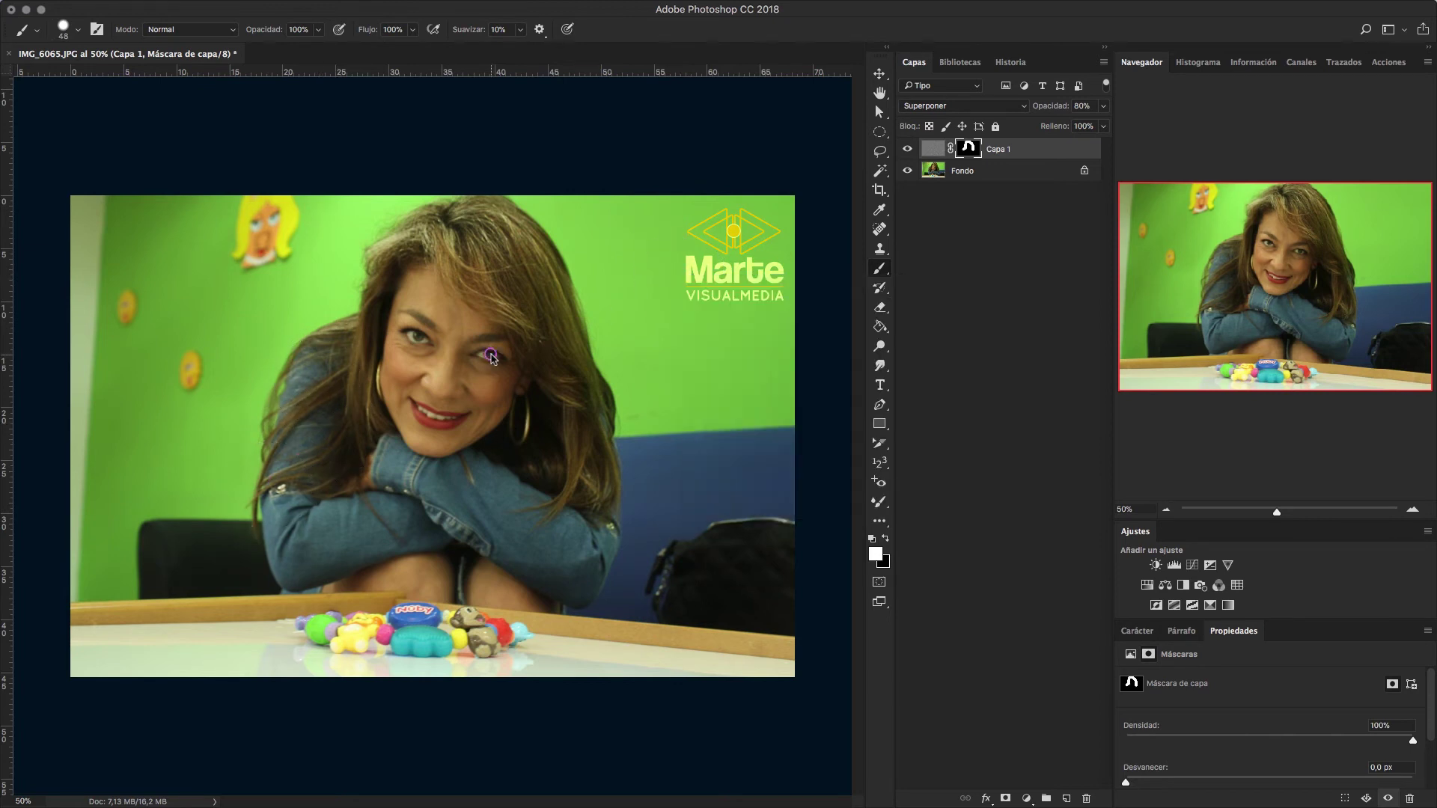
right_click(491, 357)
drag(596, 395, 591, 395)
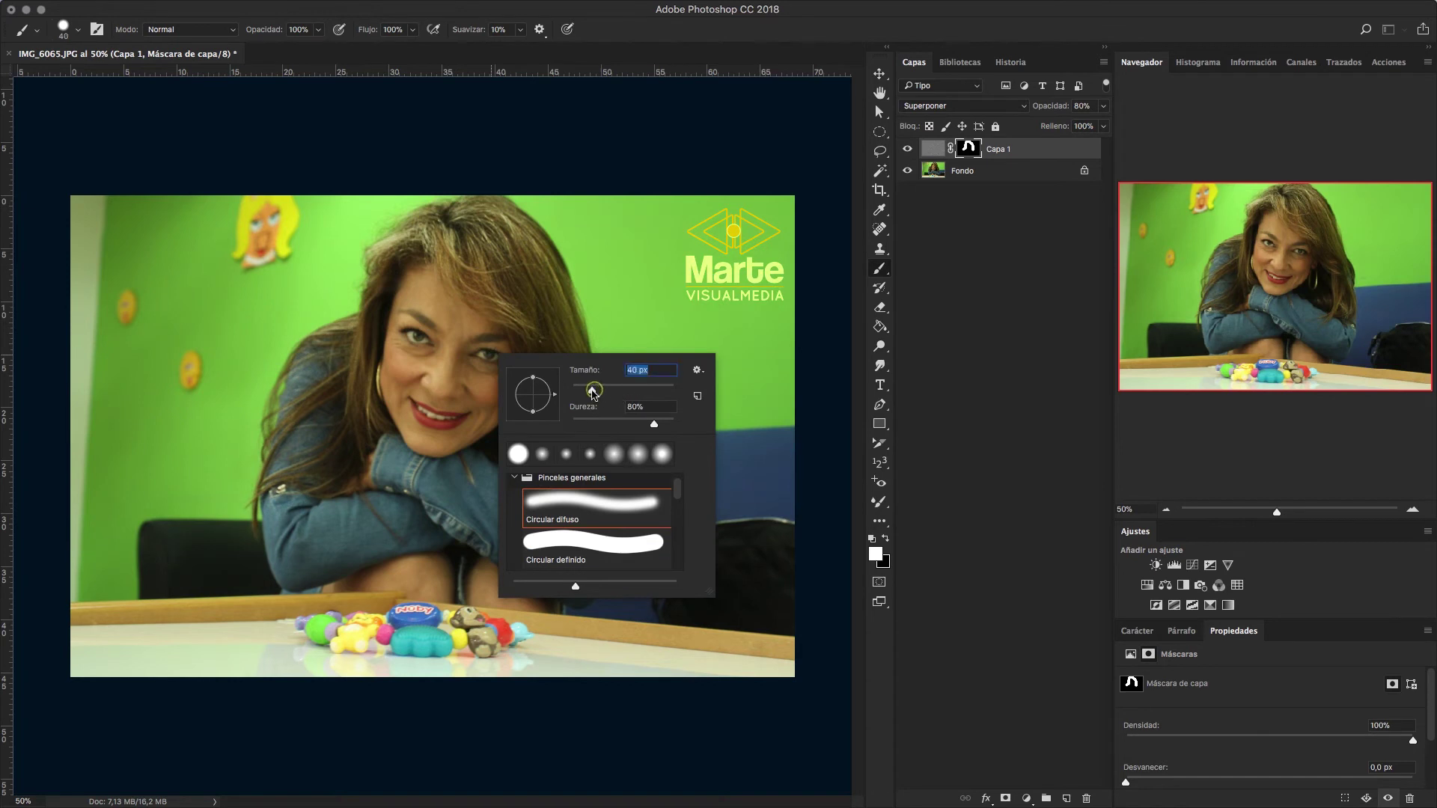
click(490, 354)
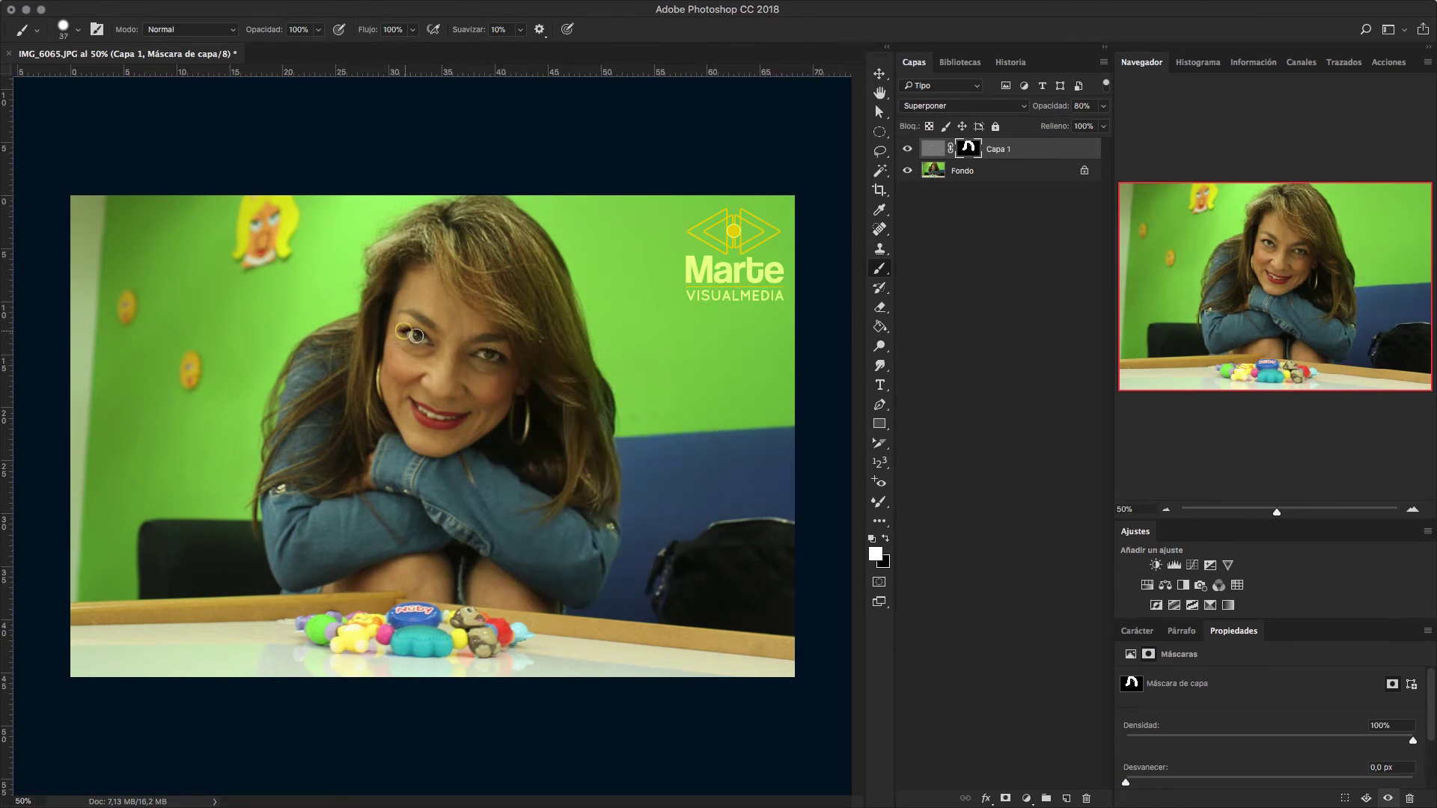
drag(476, 357, 500, 356)
Toggle Capa 1 off and on to compare the selective sharpening.
click(906, 149)
click(906, 148)
click(906, 149)
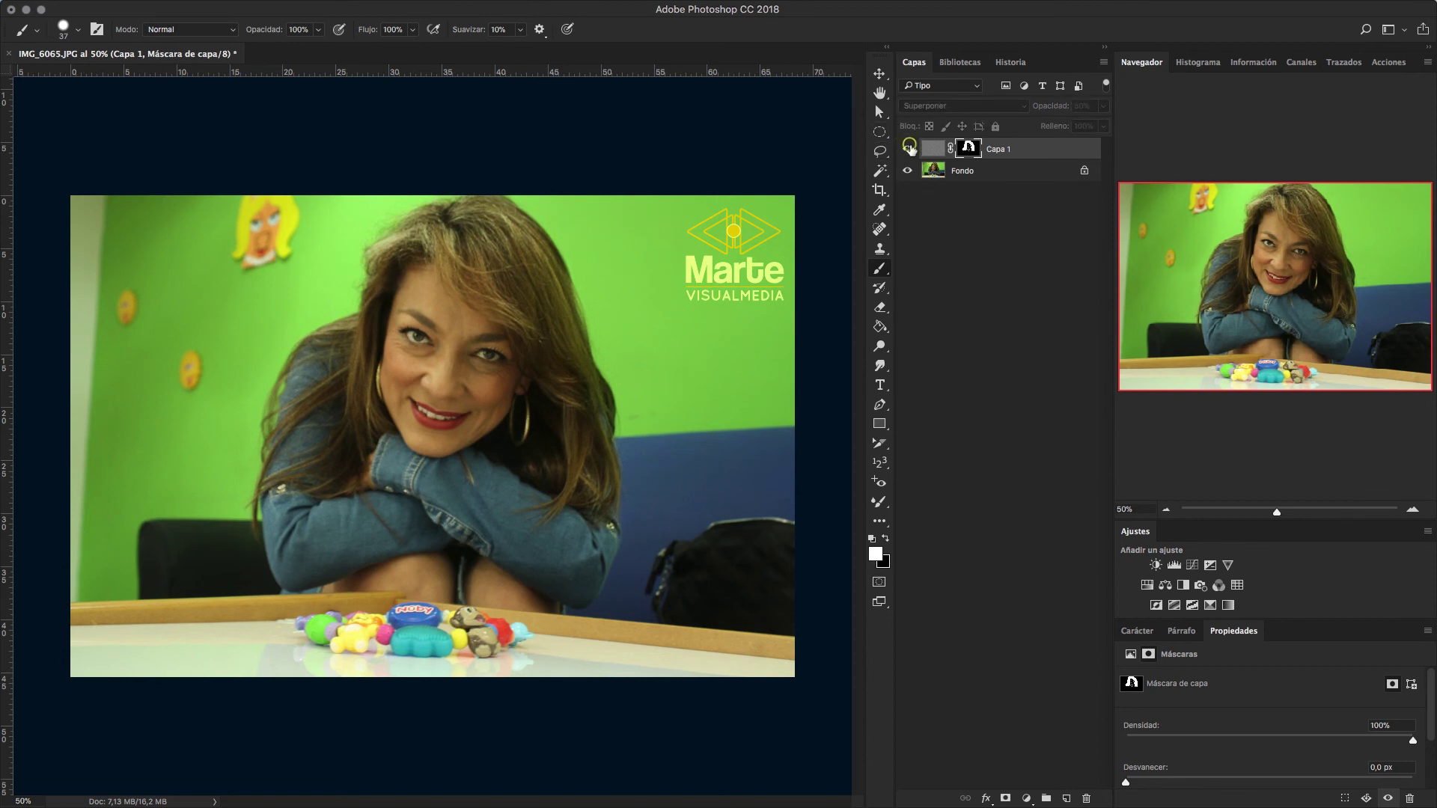
click(908, 149)
Add a Niveles 1 Levels layer, adjust its black, midtone and white sliders, then compare.
click(1024, 799)
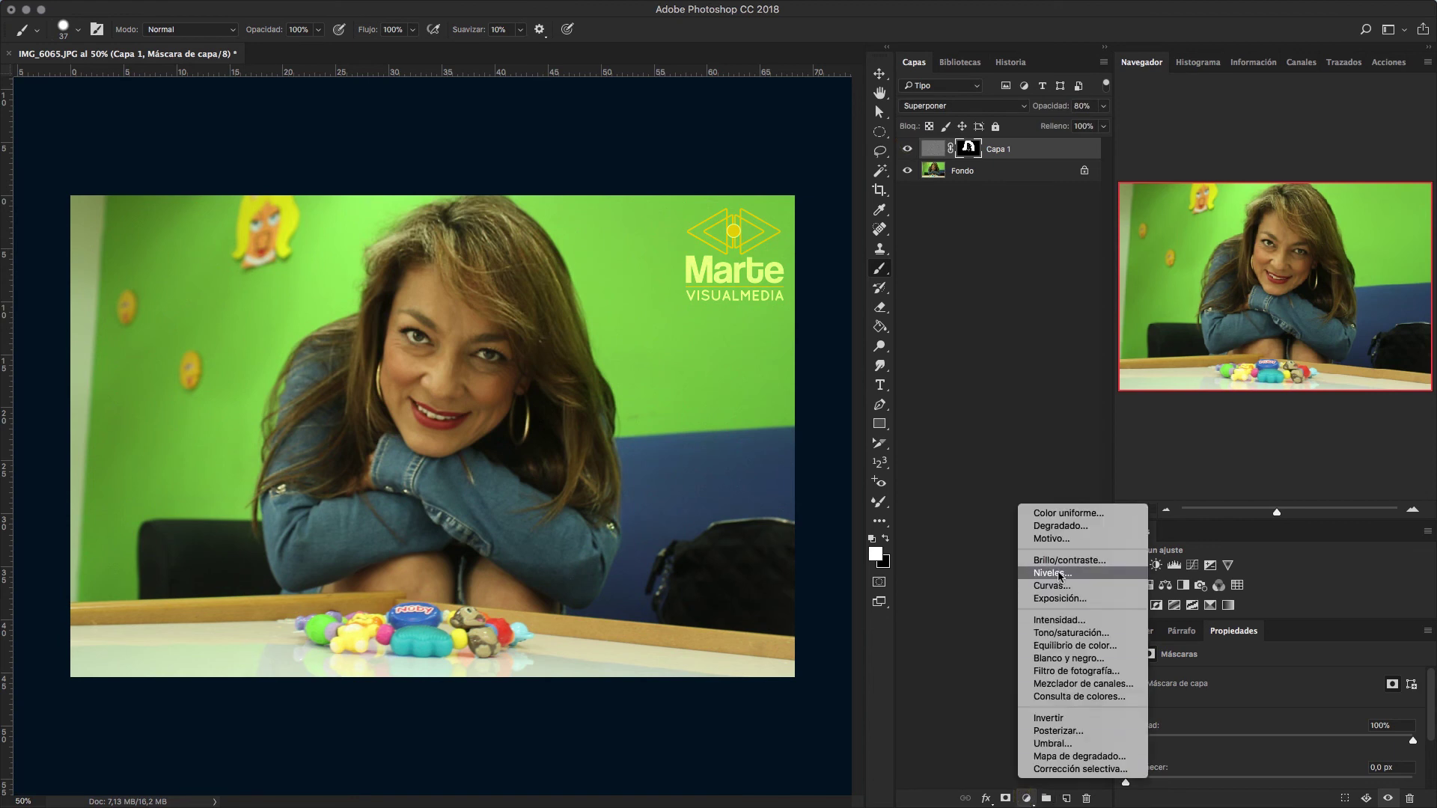
click(1052, 573)
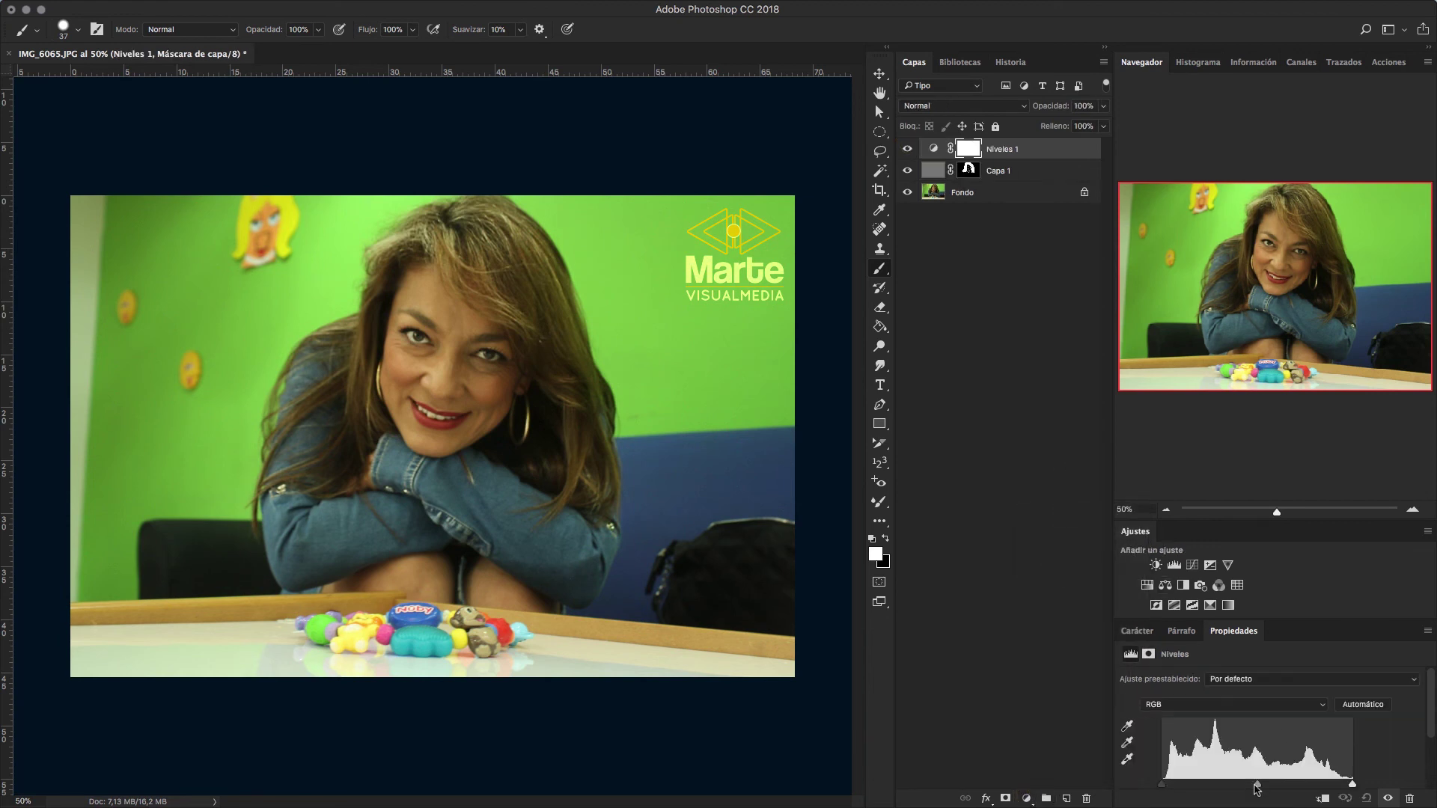
drag(1258, 788, 1270, 790)
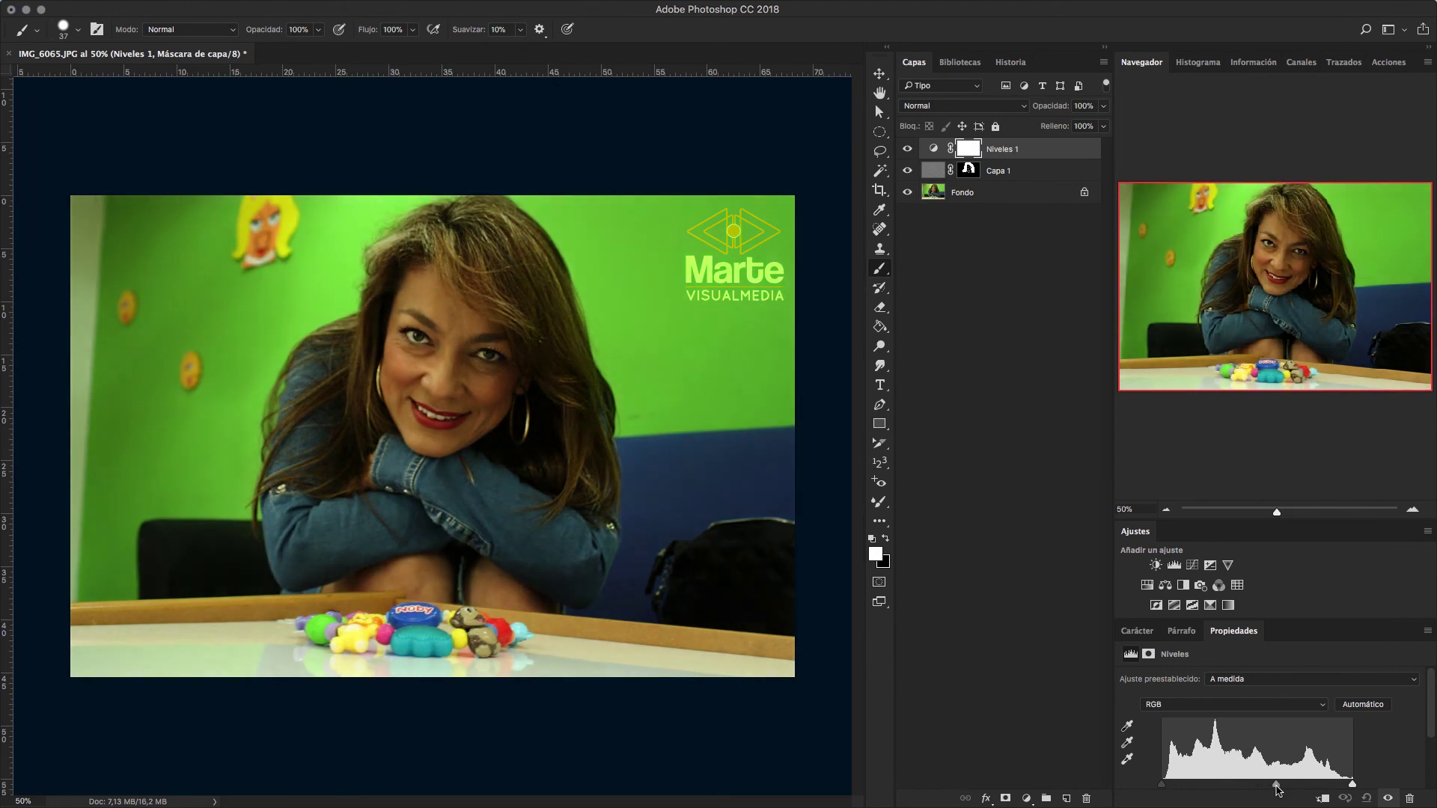
drag(1353, 787, 1250, 790)
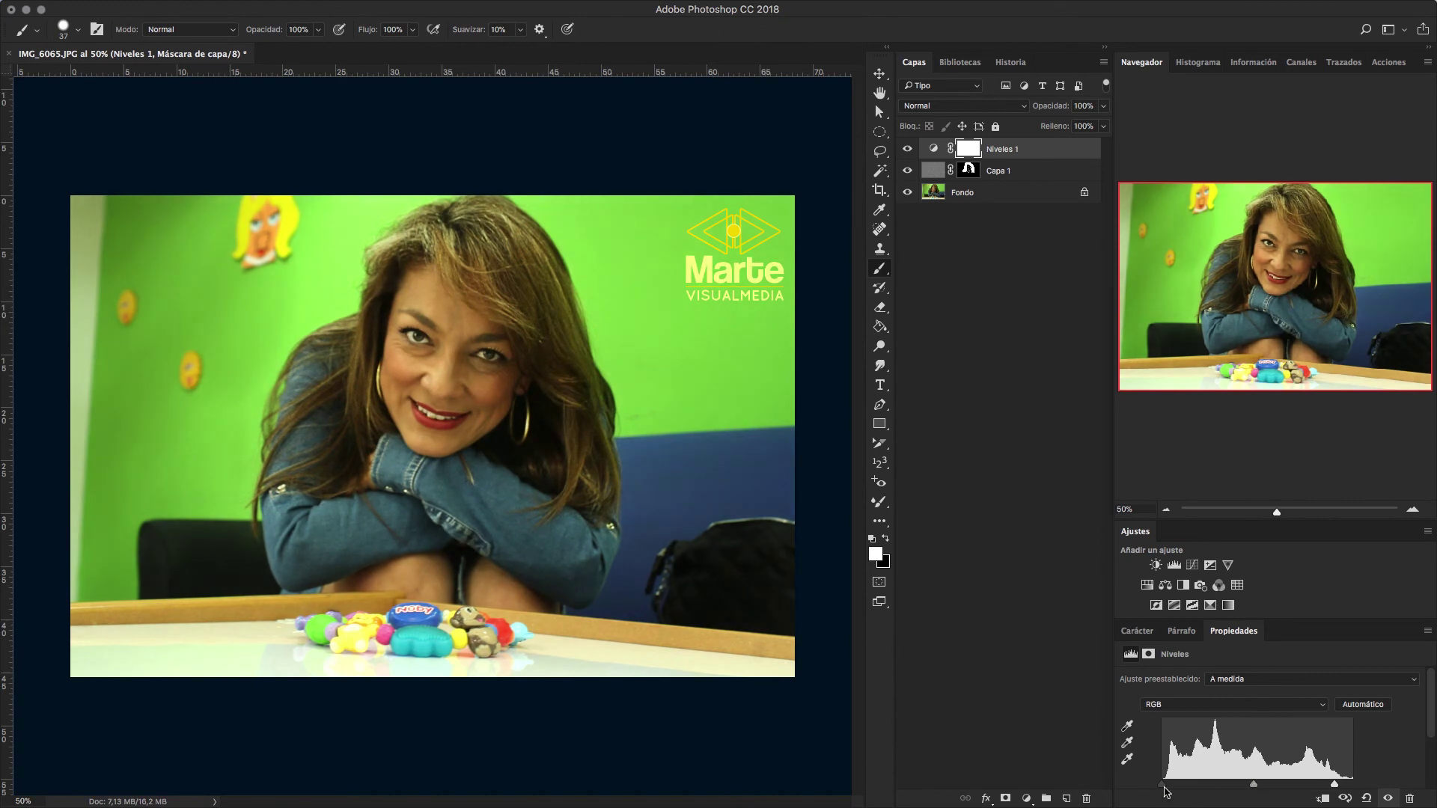
drag(1163, 788, 1175, 787)
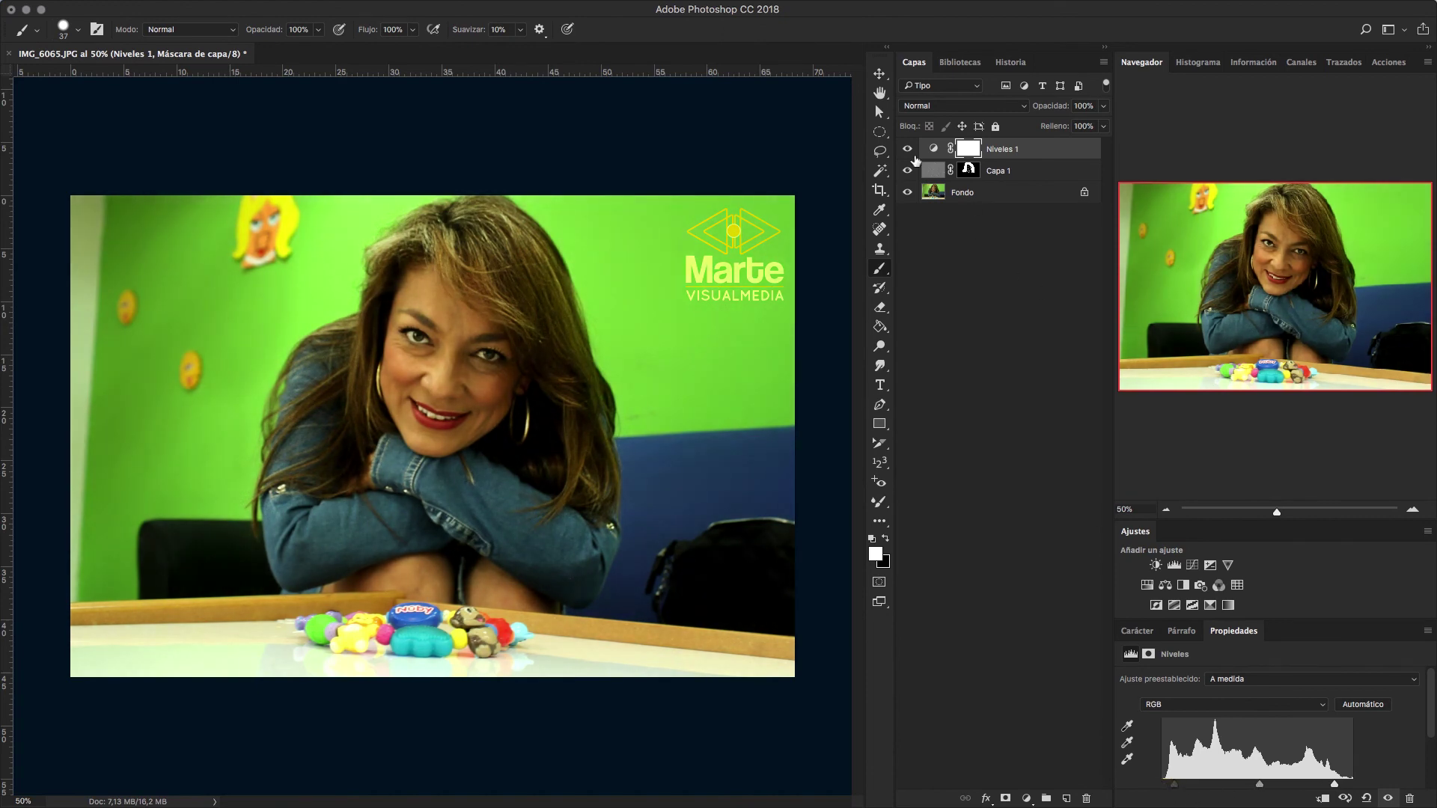
click(907, 148)
click(907, 148)
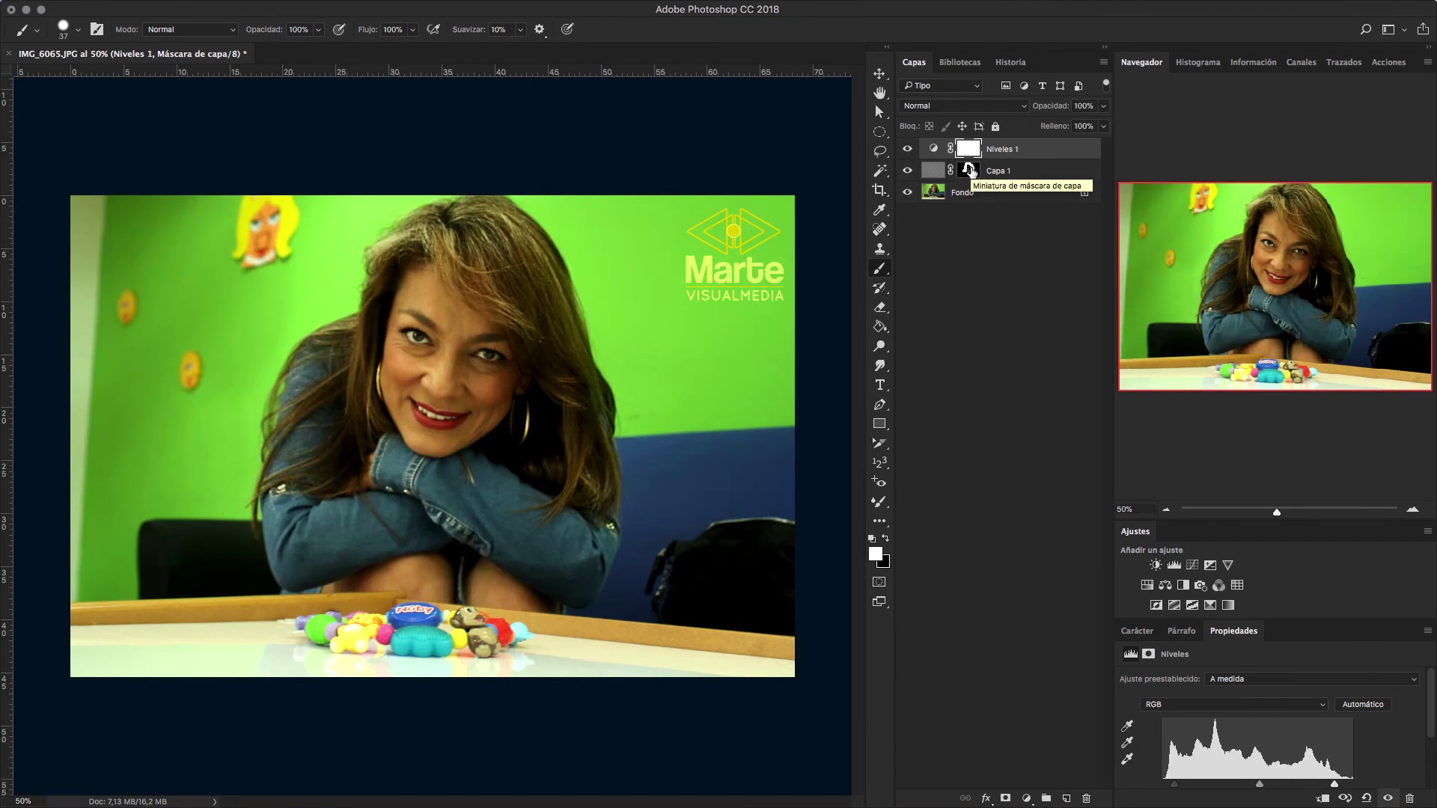
alt+click(968, 168)
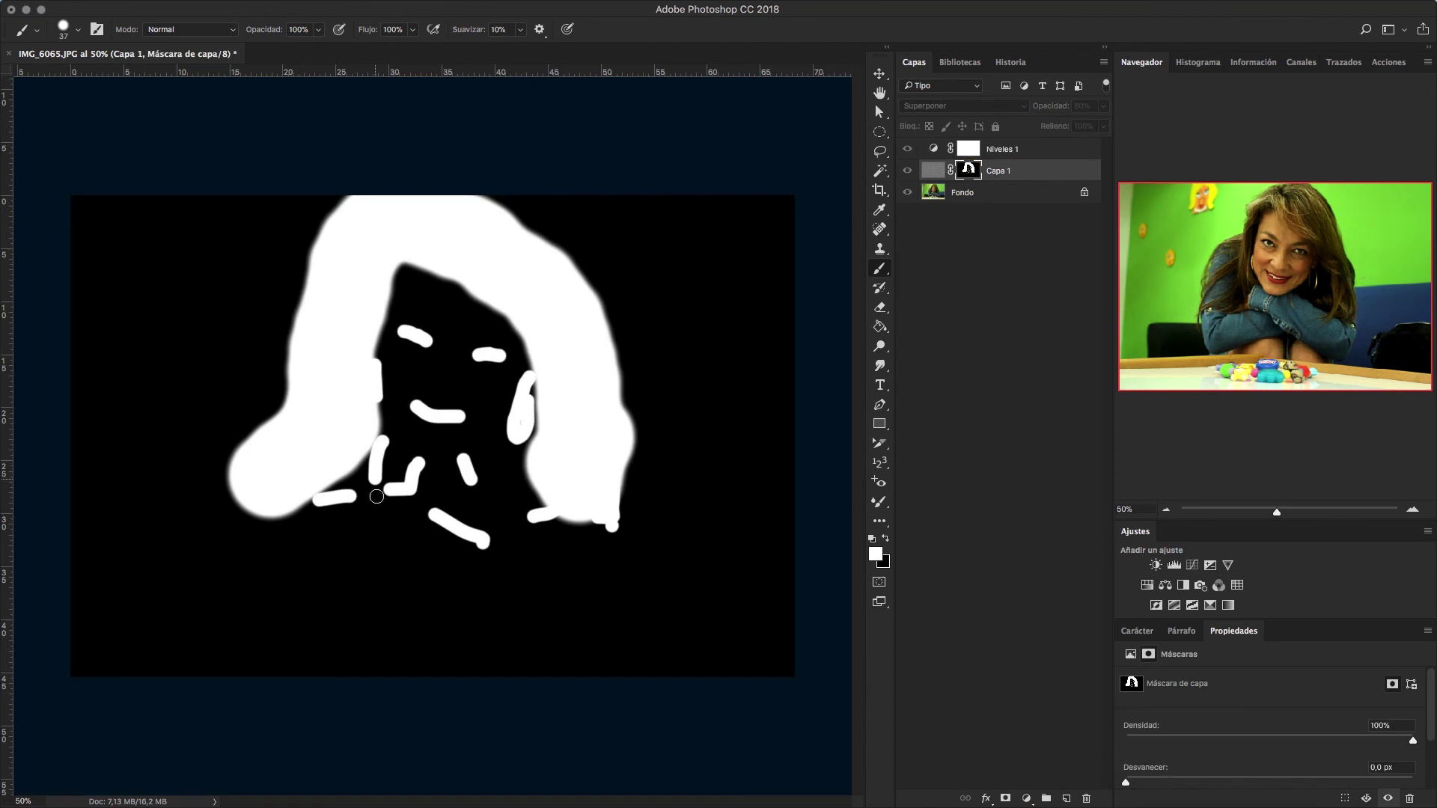
alt+click(967, 171)
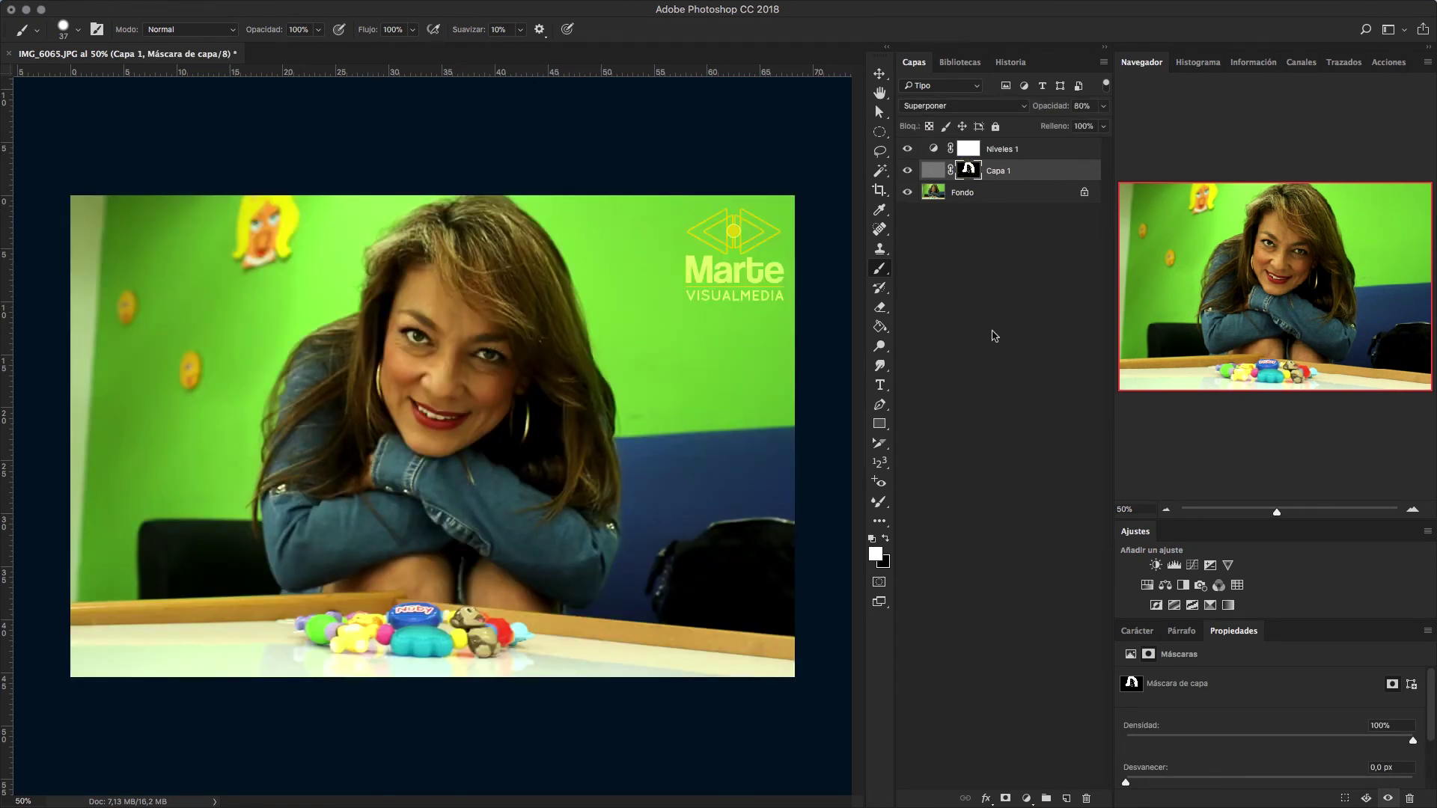
click(907, 170)
drag(905, 149, 907, 182)
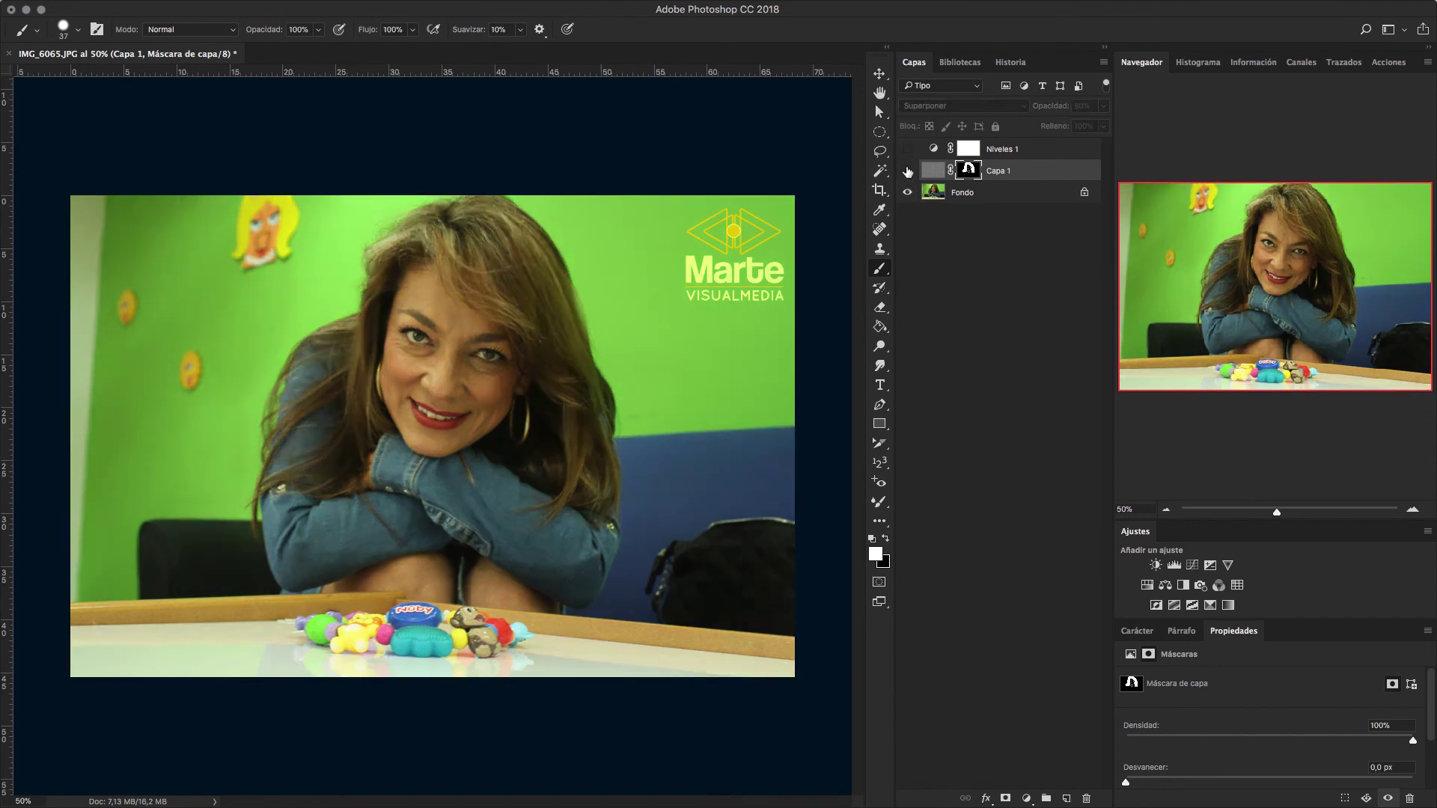
click(907, 170)
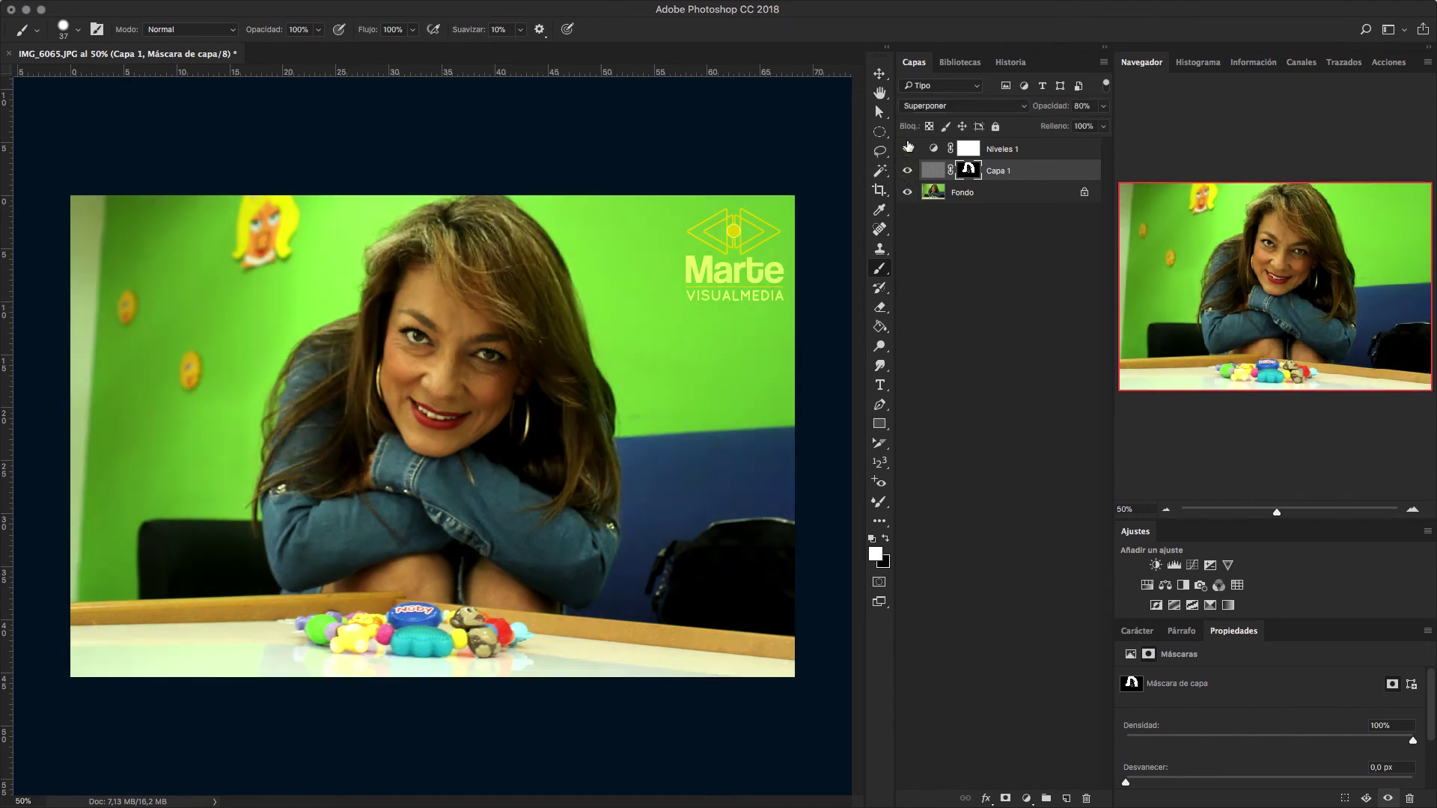